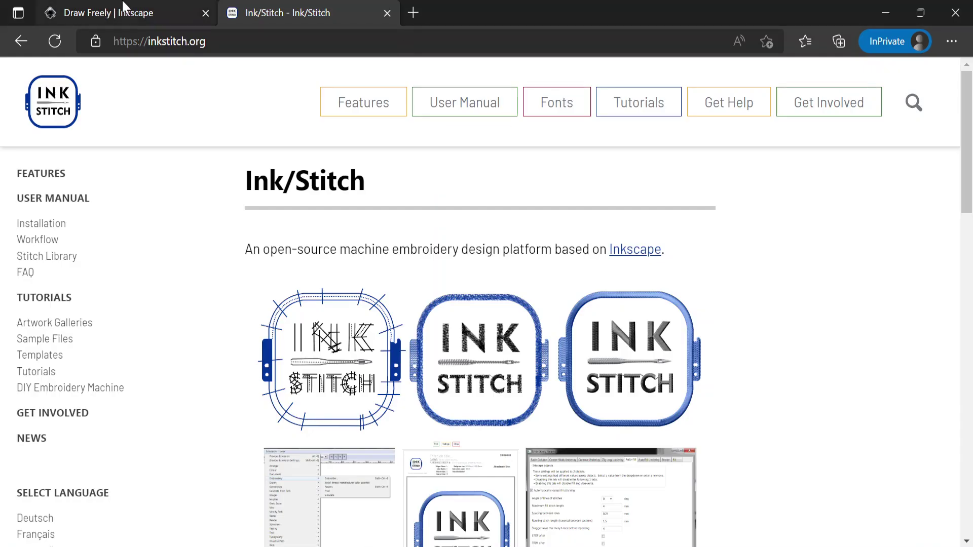
Switch to Microsoft Edge showing the Inkscape website.
click(125, 12)
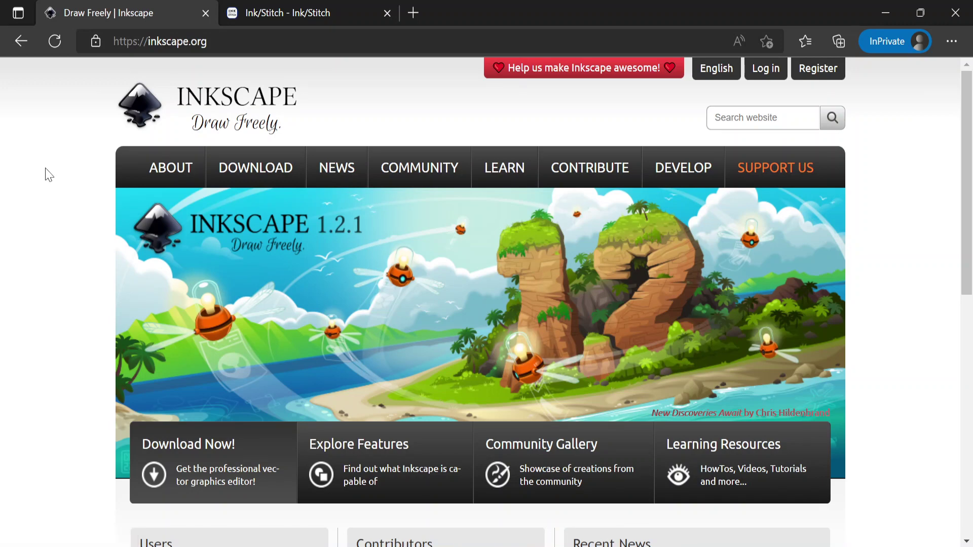
Go to Ink/Stitch's Installation > Windows page and scroll down to its Download section.
click(323, 12)
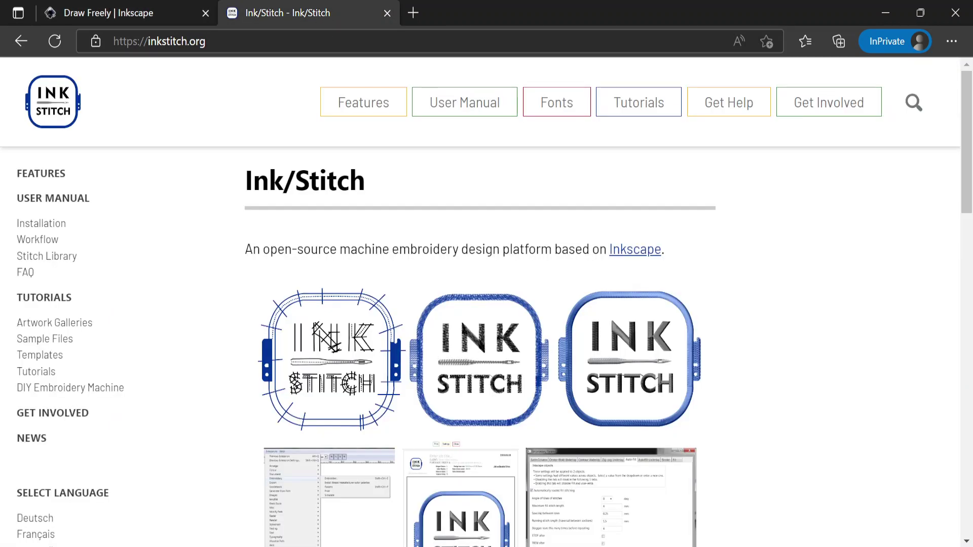
click(61, 225)
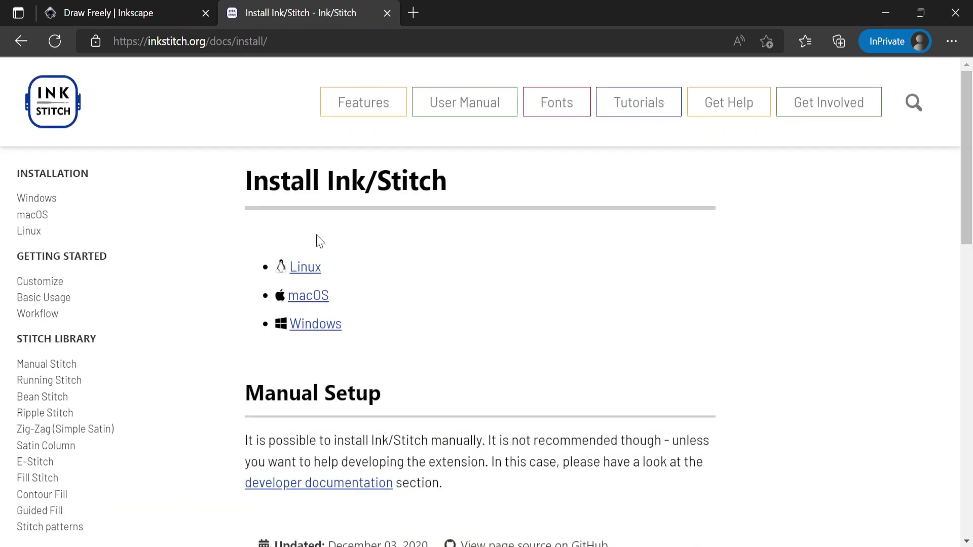
click(321, 329)
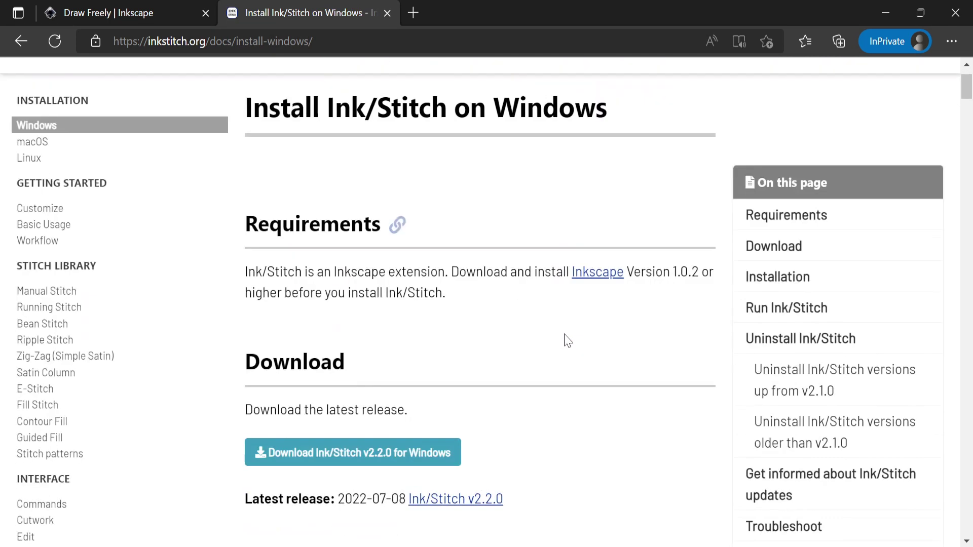
scroll(565, 341, down, 3)
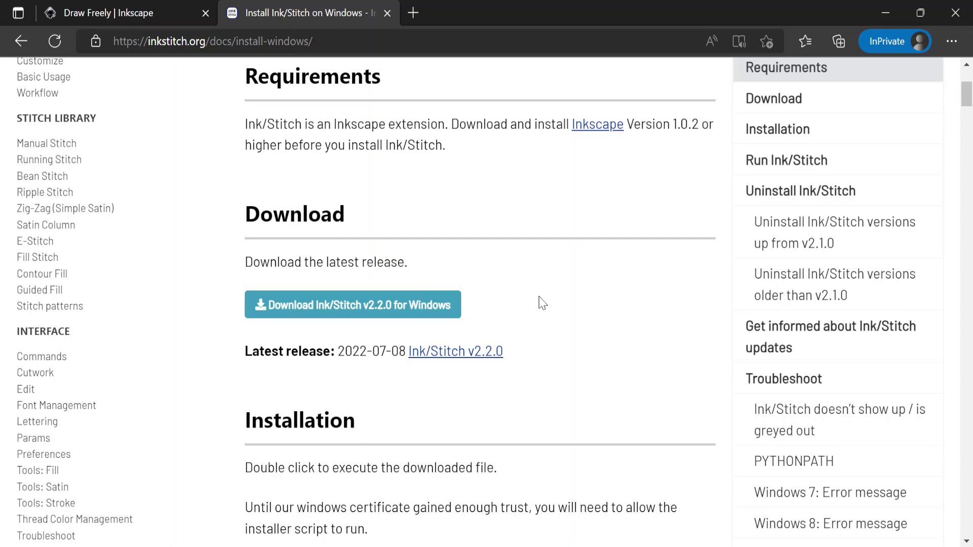
Back in Inkscape, browse the Extensions > Ink/Stitch submenus, then close the menu.
key(alt+Tab)
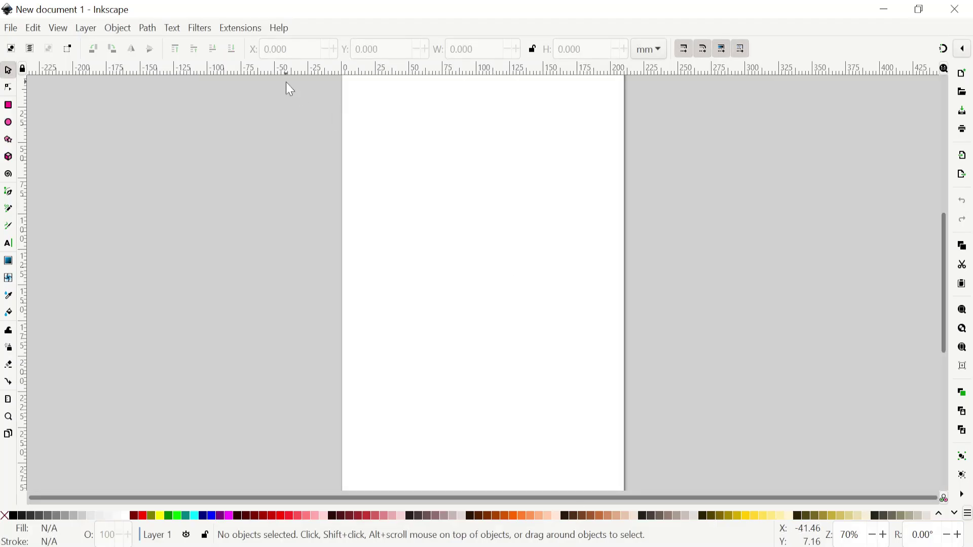
click(248, 29)
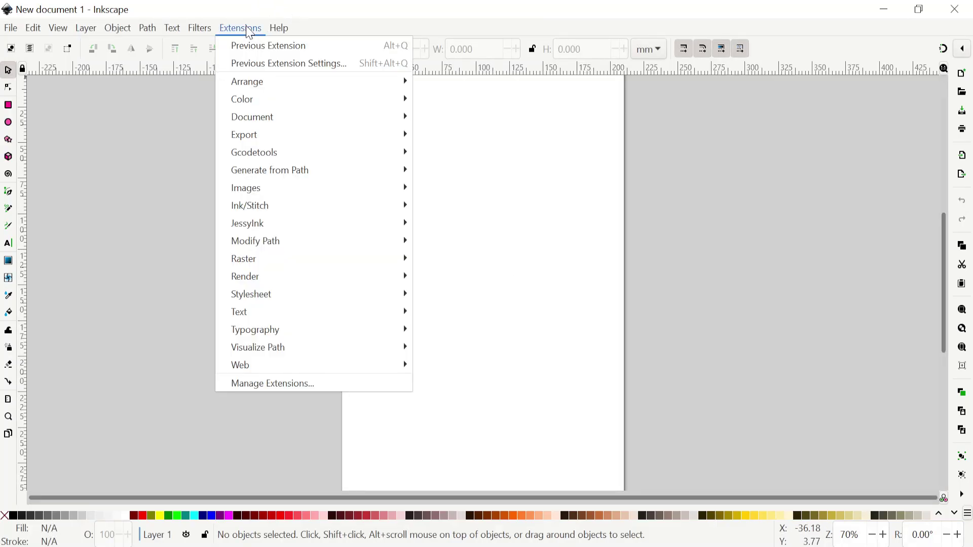
mouse_move(284, 212)
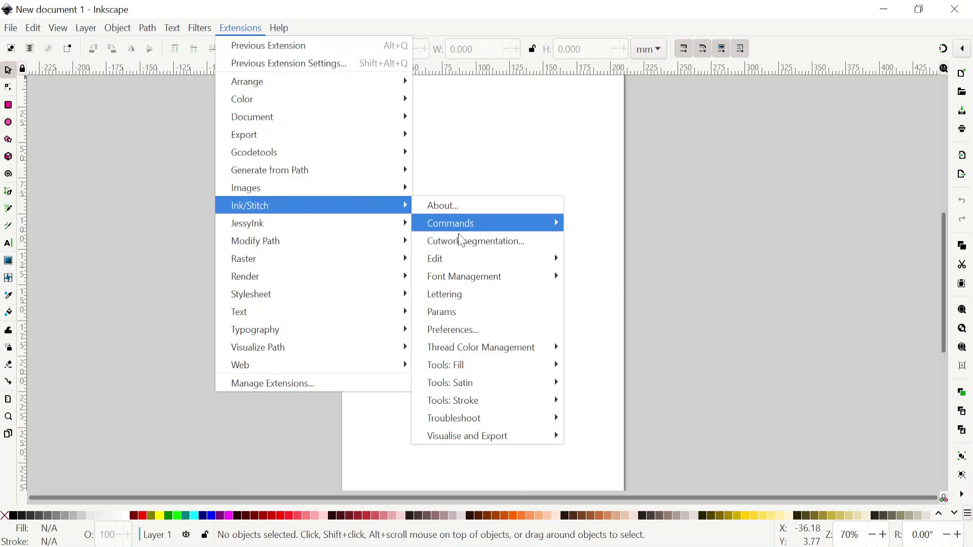
mouse_move(479, 354)
click(391, 22)
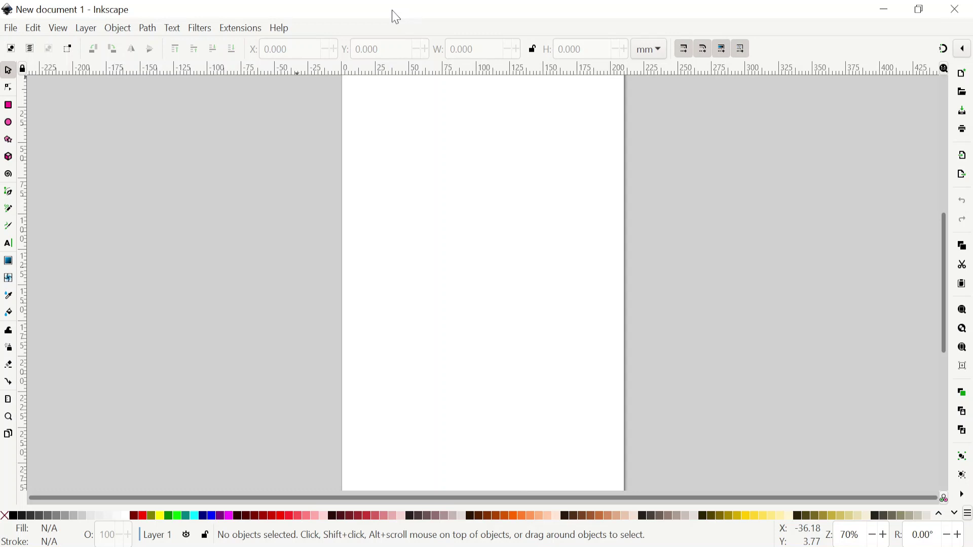
In the Interface preferences, drag the zoom correction factor to 149.26%.
click(33, 28)
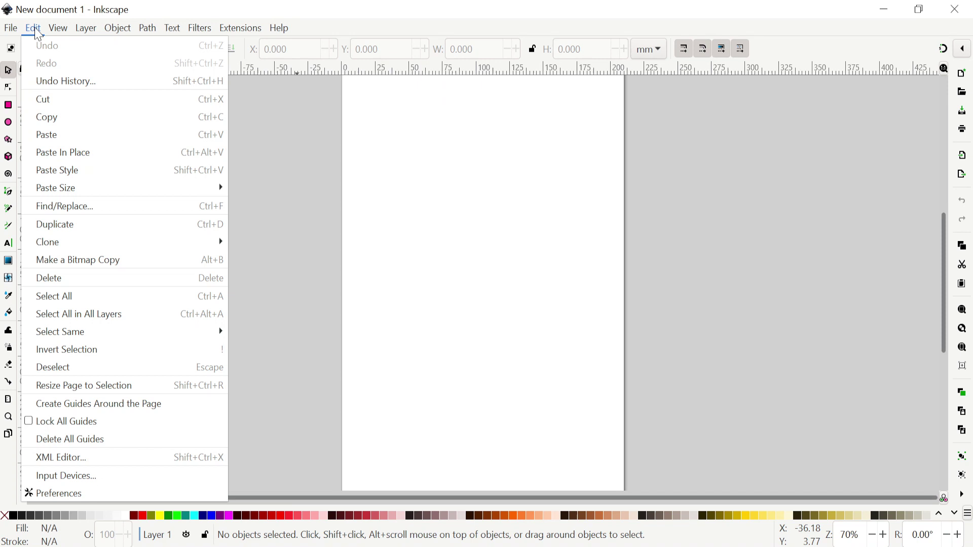
click(61, 496)
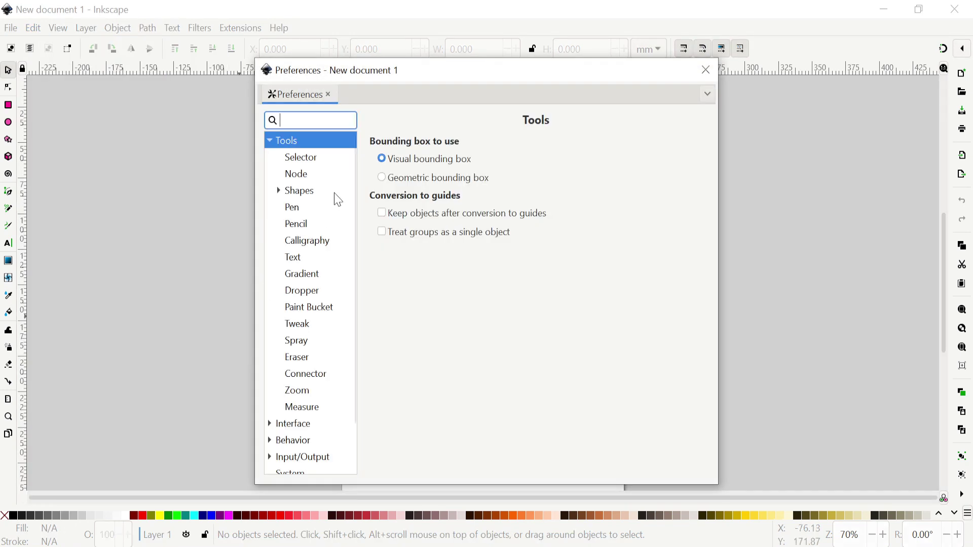
click(298, 425)
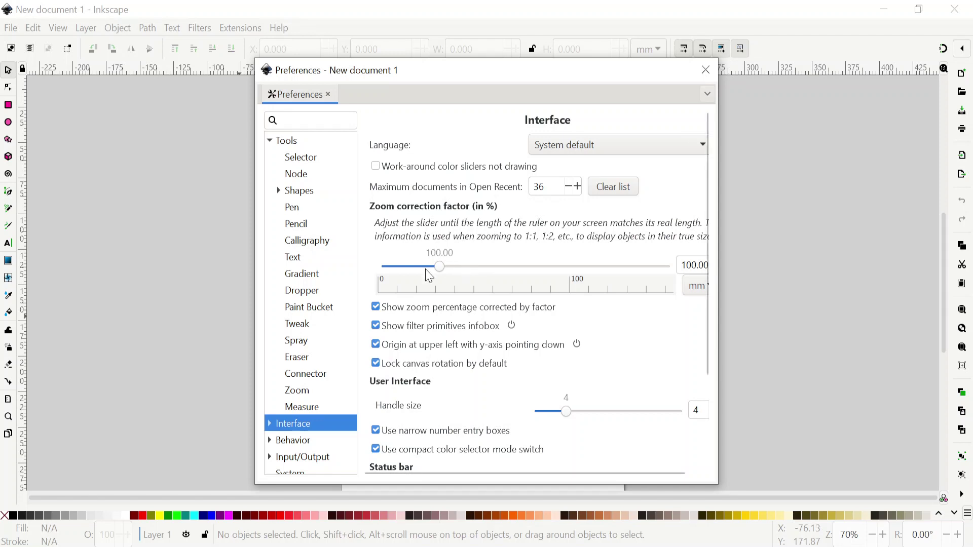
drag(441, 271, 465, 272)
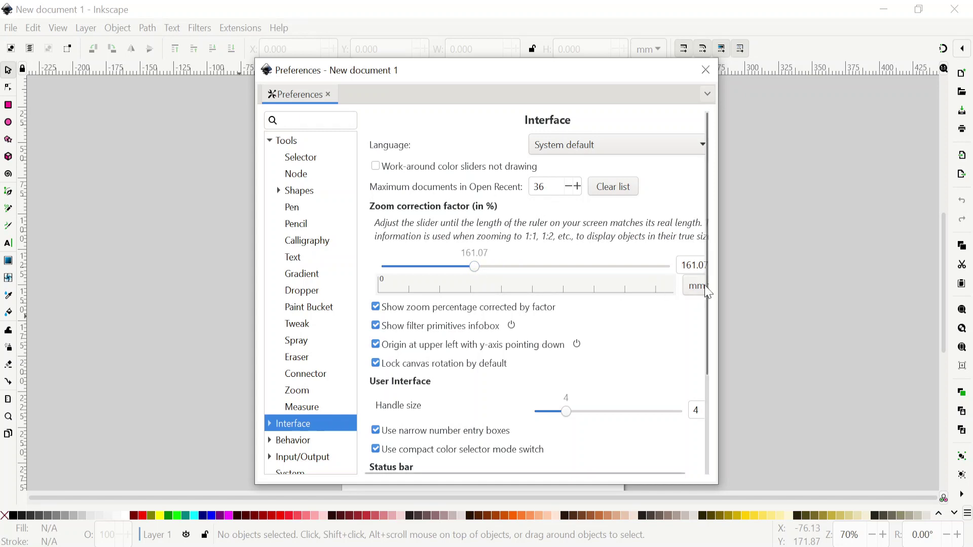
drag(721, 284, 760, 286)
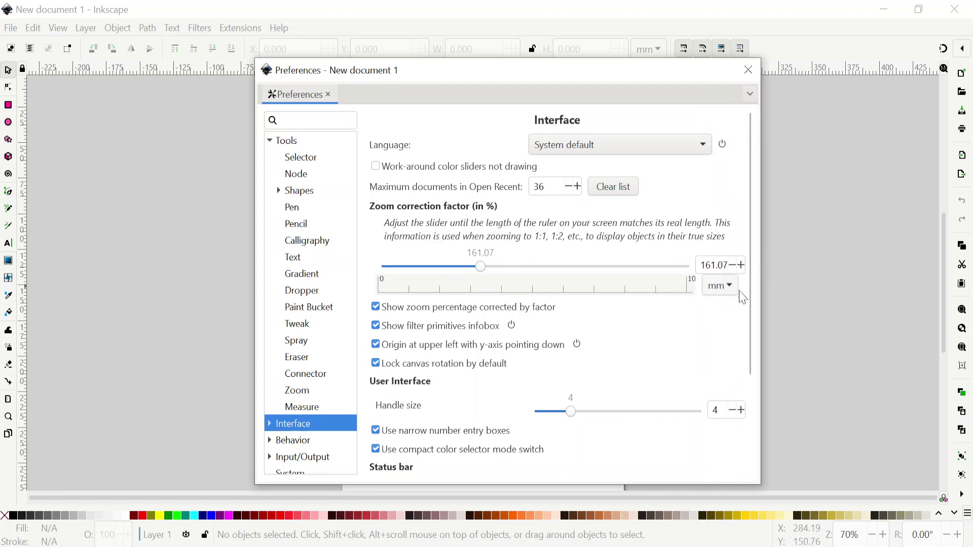
drag(489, 276, 482, 276)
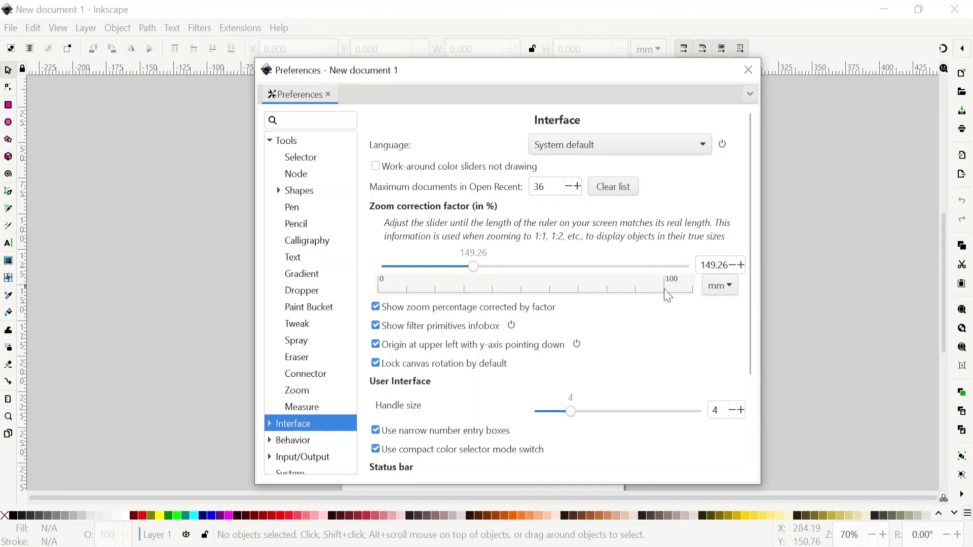
Switch the calibration ruler's unit to inches, then back to millimetres.
click(730, 285)
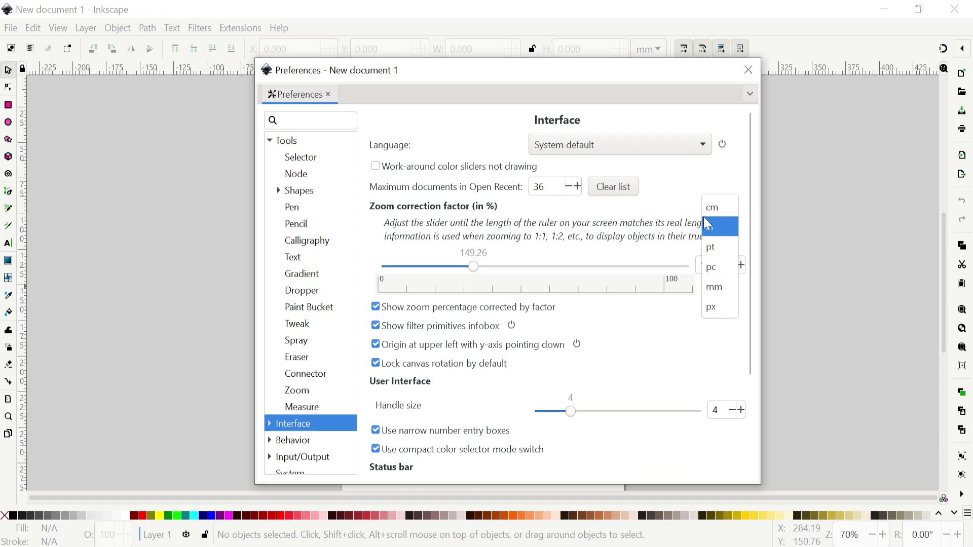
click(672, 346)
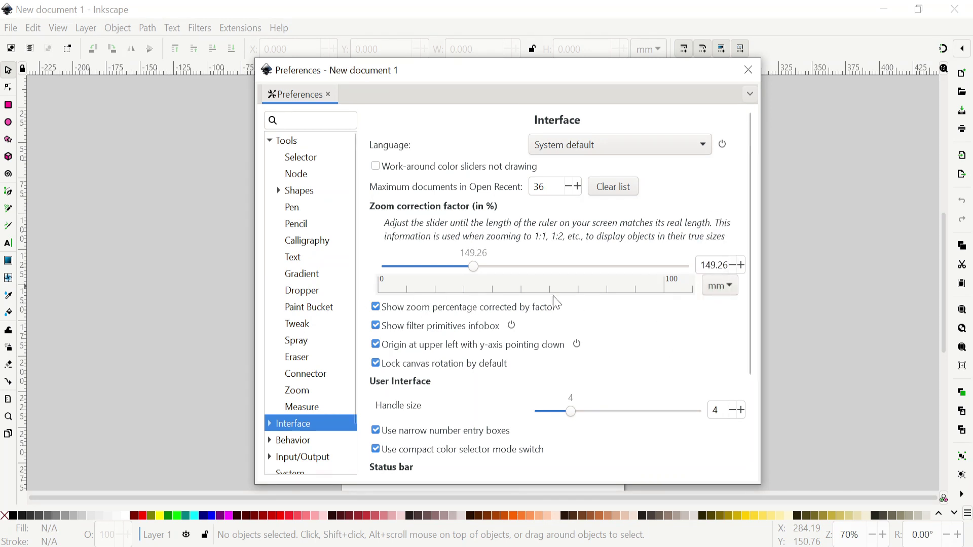
drag(474, 269, 478, 272)
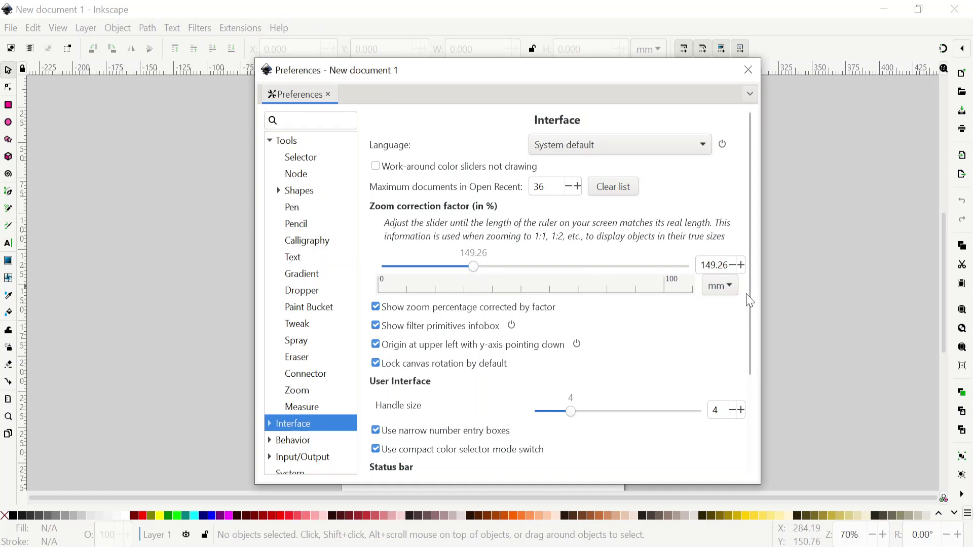
click(732, 287)
click(732, 287)
click(728, 285)
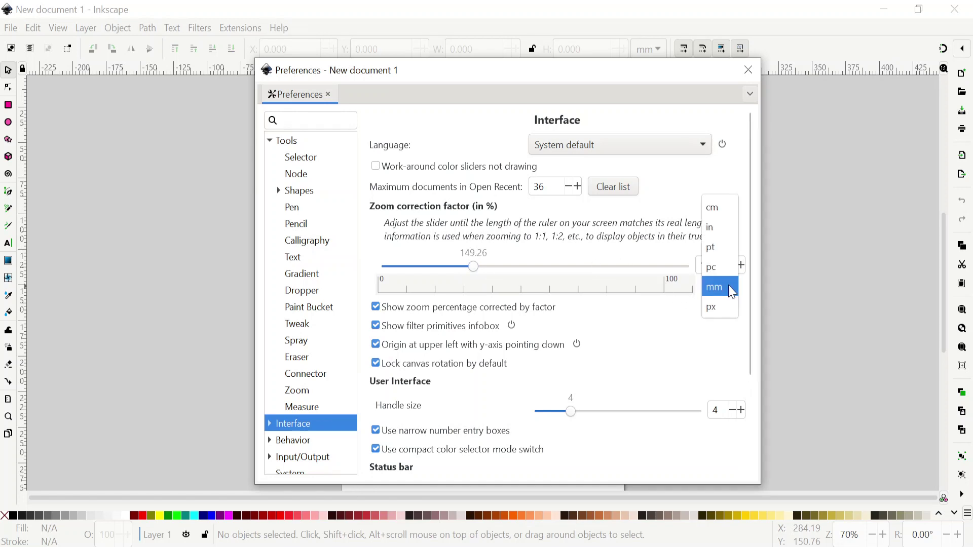
click(724, 234)
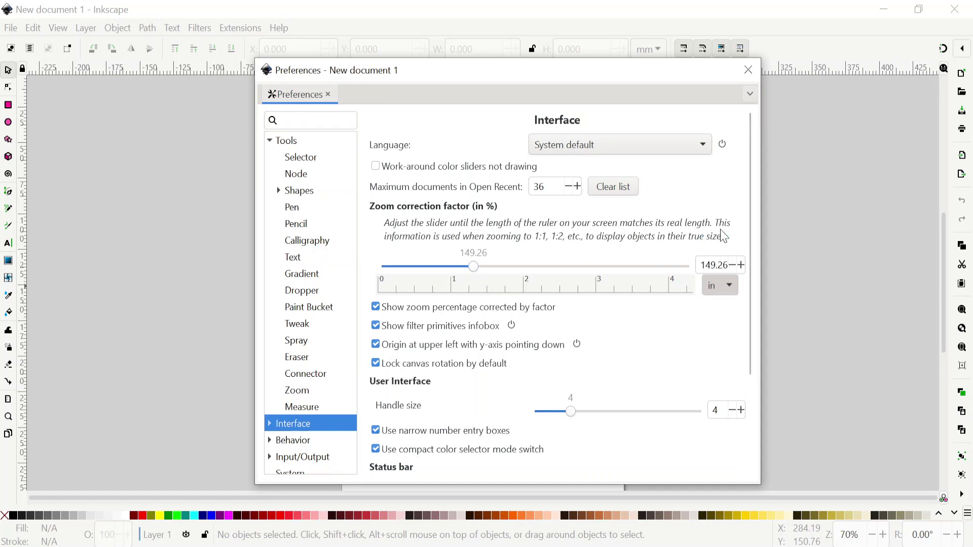
click(730, 293)
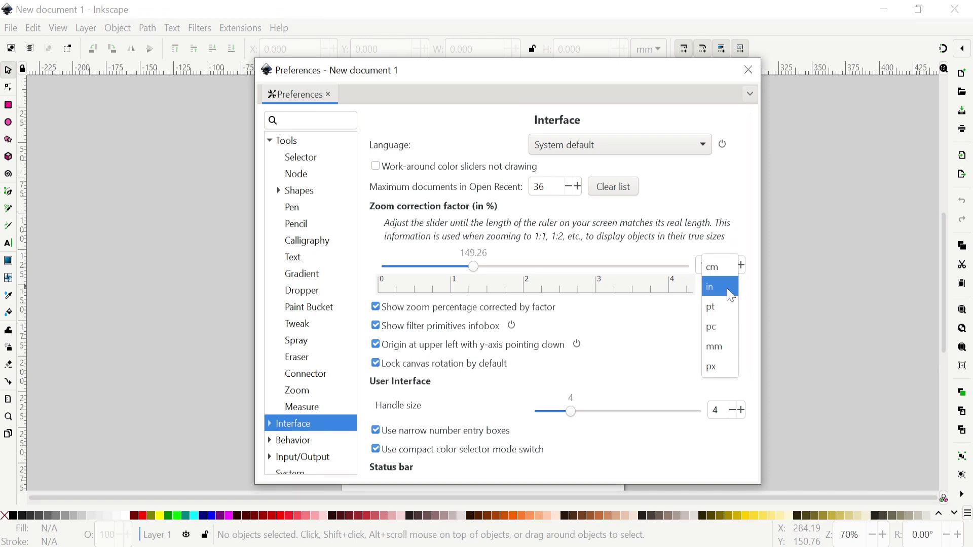
click(728, 345)
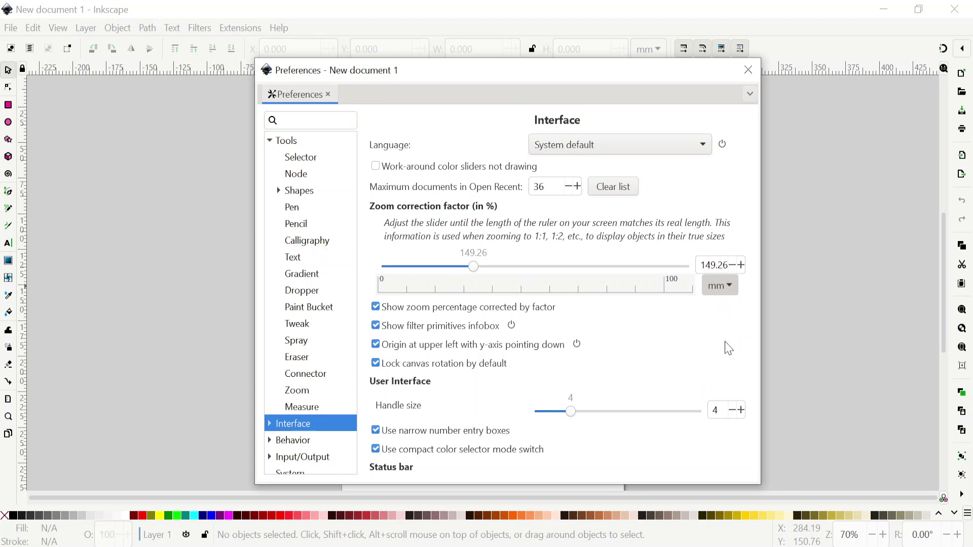
Enter 165.00% as the zoom correction factor and widen the Preferences window.
triple_click(714, 264)
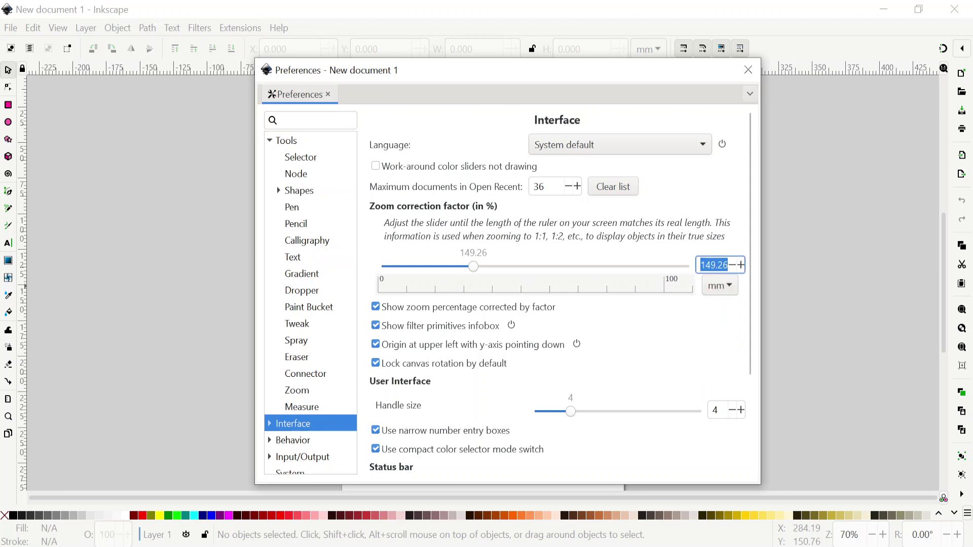
text(165)
key(Tab)
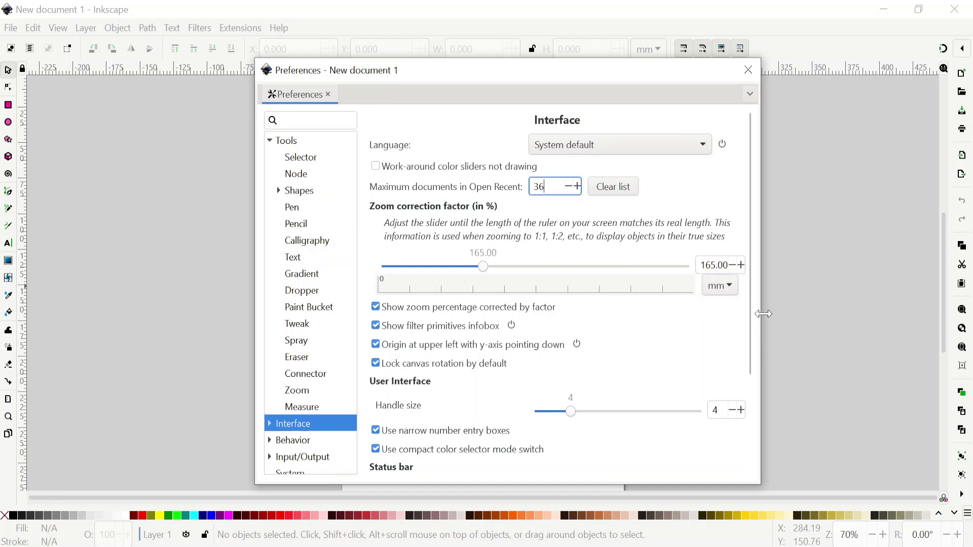
drag(763, 314, 822, 314)
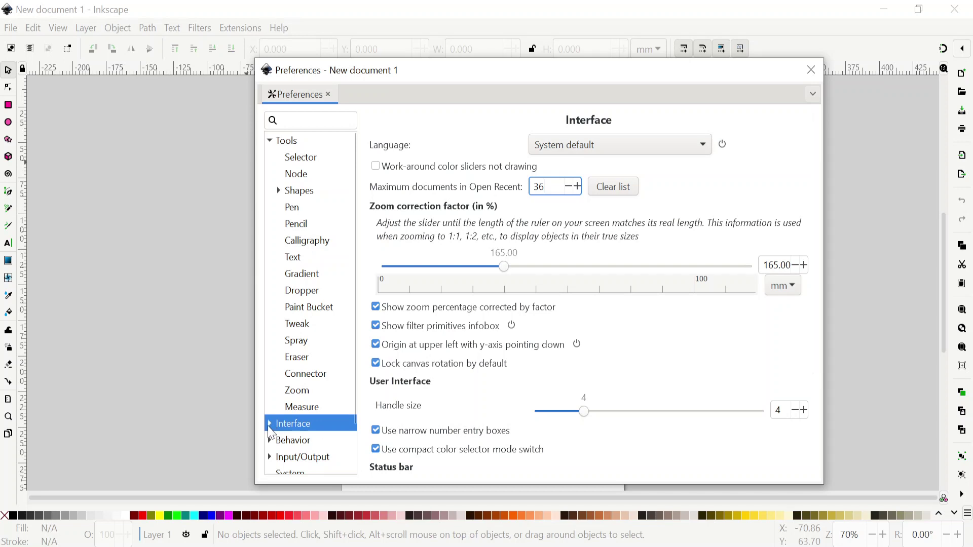
Close the preferences and zoom in and out on the blank page.
click(810, 69)
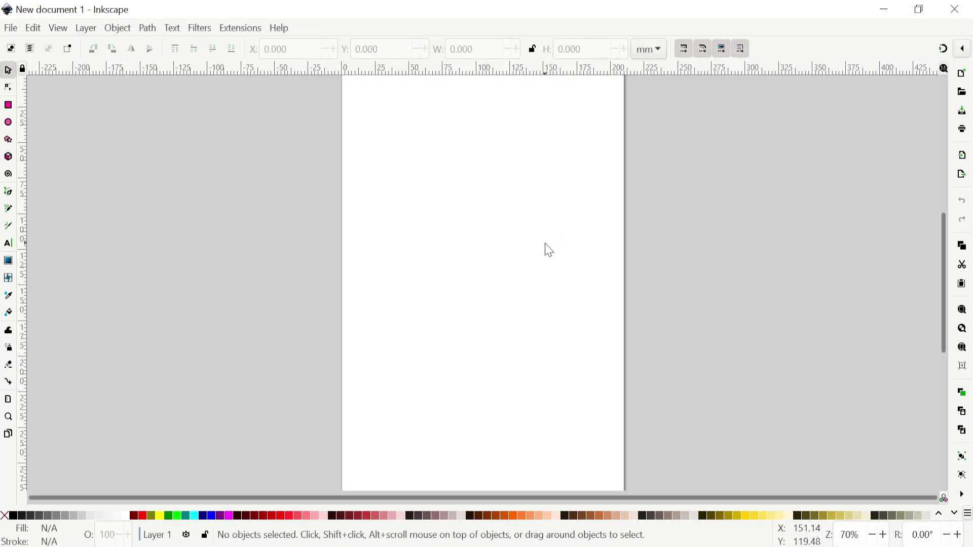
scroll(550, 251, up, 5)
scroll(550, 250, down, 10)
scroll(550, 250, up, 6)
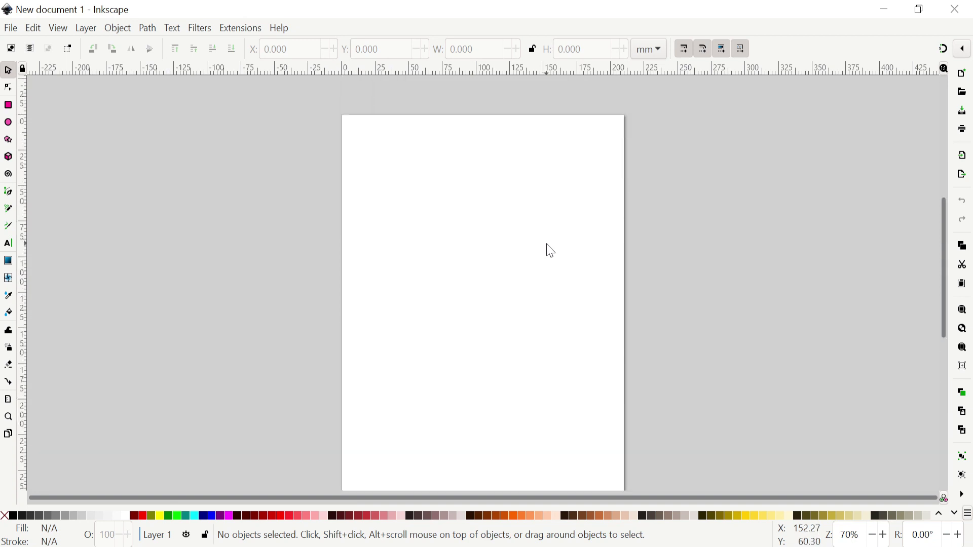
scroll(550, 248, up, 3)
scroll(549, 248, down, 5)
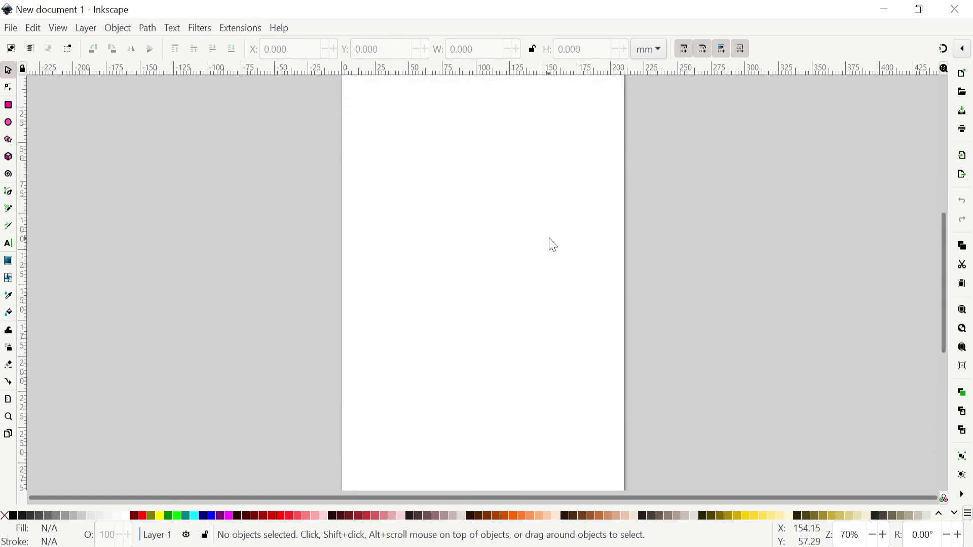
scroll(554, 245, down, 5)
scroll(553, 246, up, 7)
scroll(554, 247, down, 6)
scroll(553, 247, up, 4)
Reopen the preferences from the Edit menu.
scroll(553, 247, up, 3)
scroll(553, 247, down, 3)
click(34, 29)
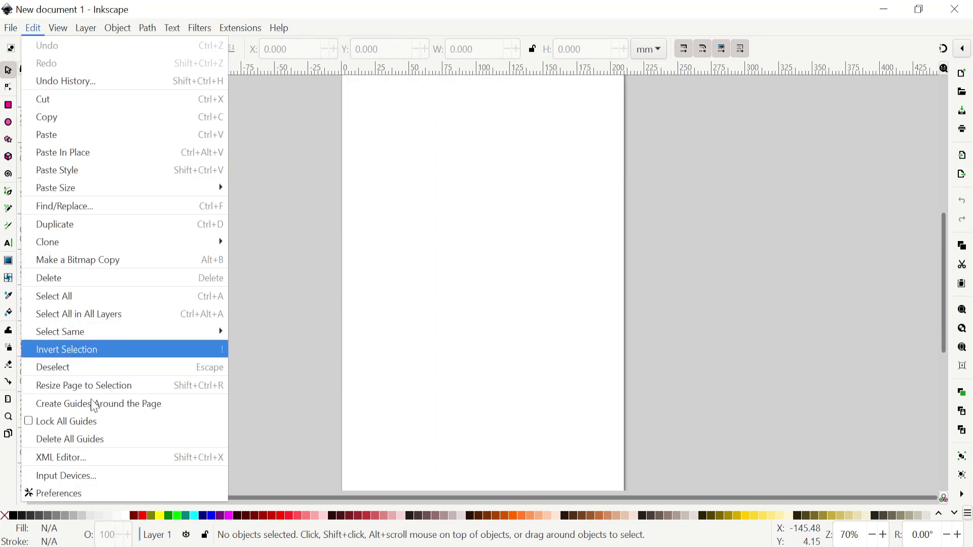
click(96, 495)
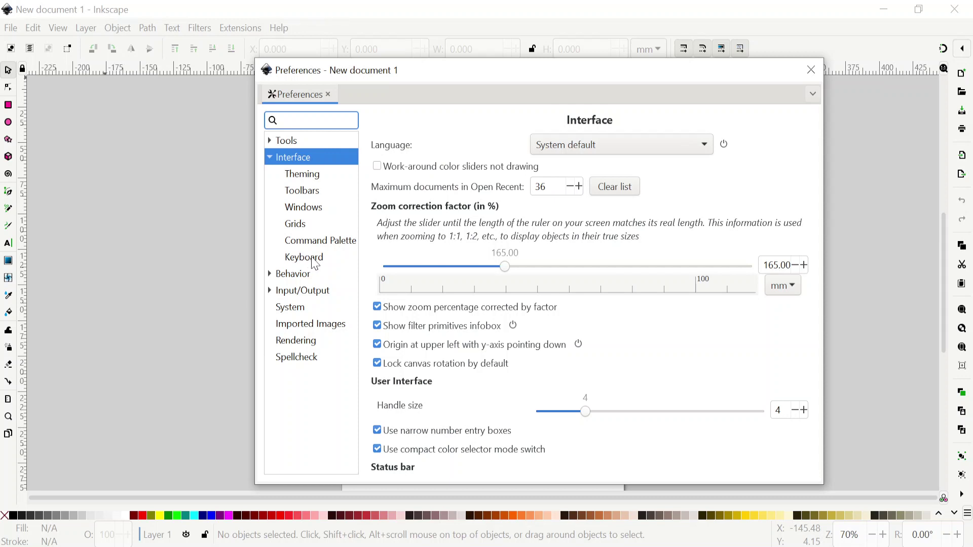
Review the Canvas group under Keyboard > Modifiers, then close Preferences.
click(315, 262)
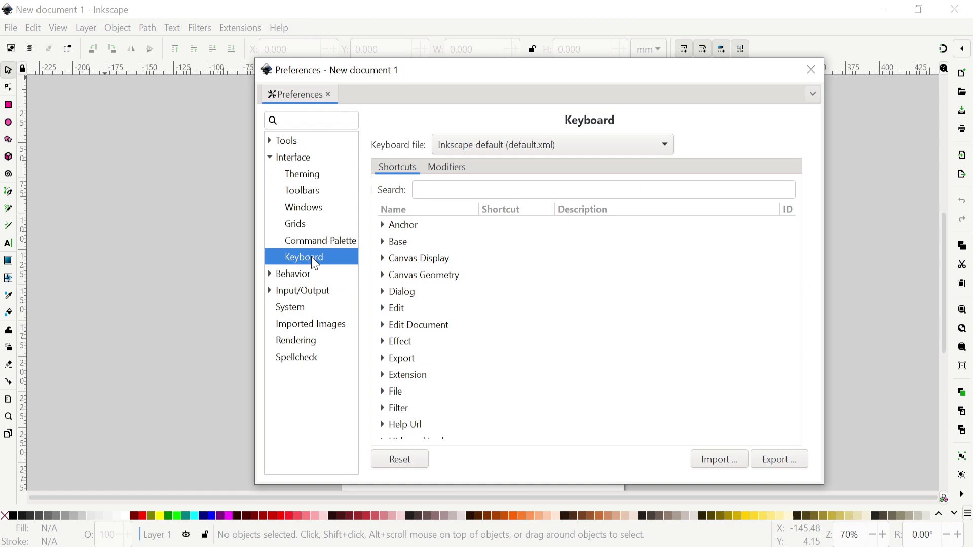
click(443, 170)
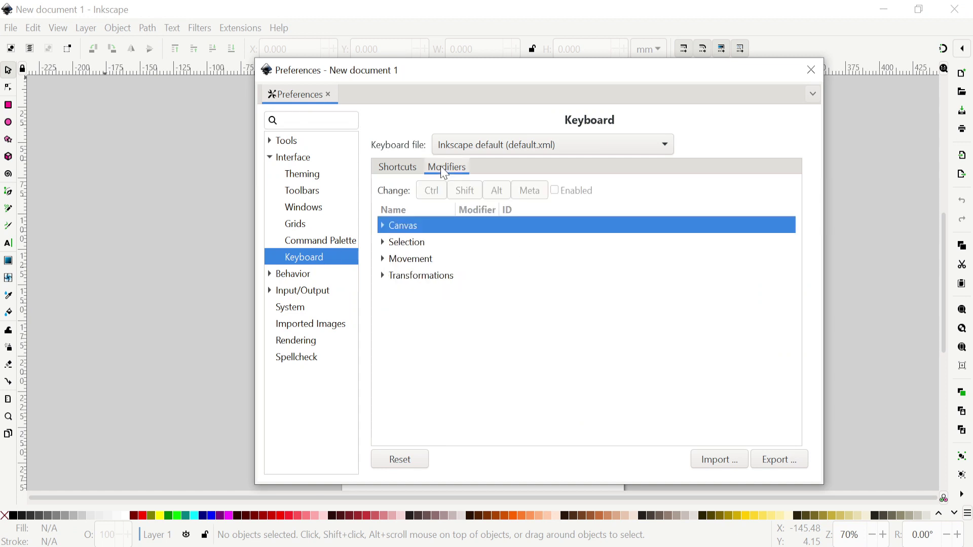
click(383, 225)
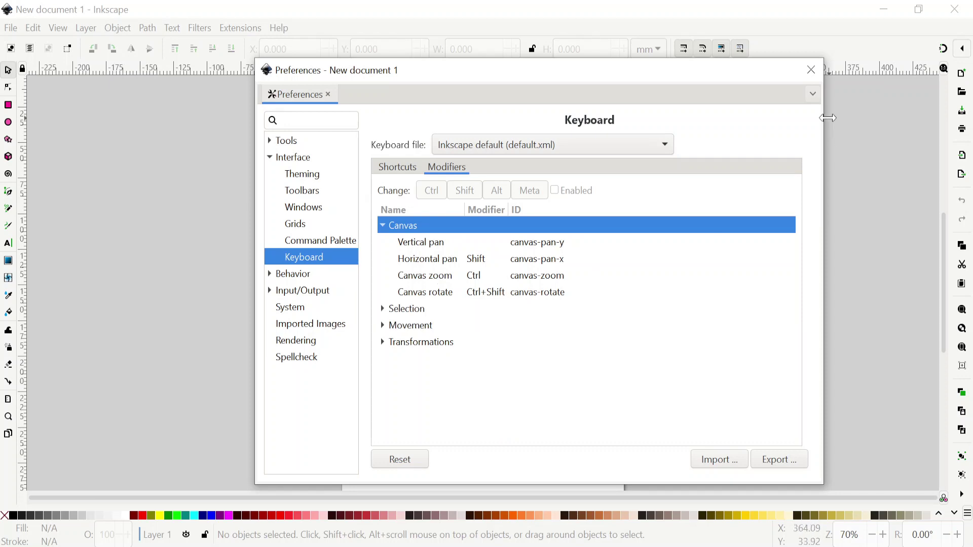
click(811, 71)
scroll(530, 302, up, 5)
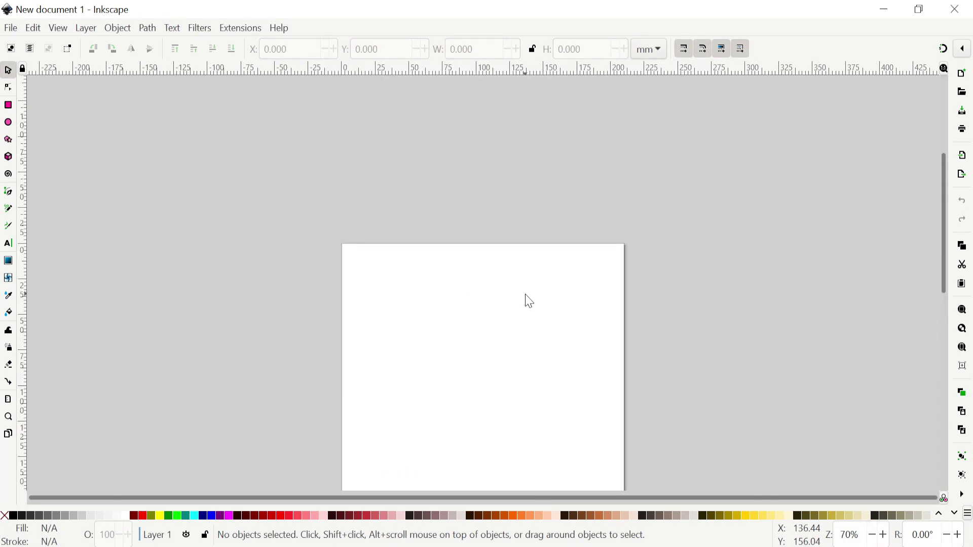
scroll(529, 301, down, 6)
scroll(529, 301, up, 2)
Zoom around the empty A4 page, then bring up the Edit menu again.
scroll(529, 301, down, 2)
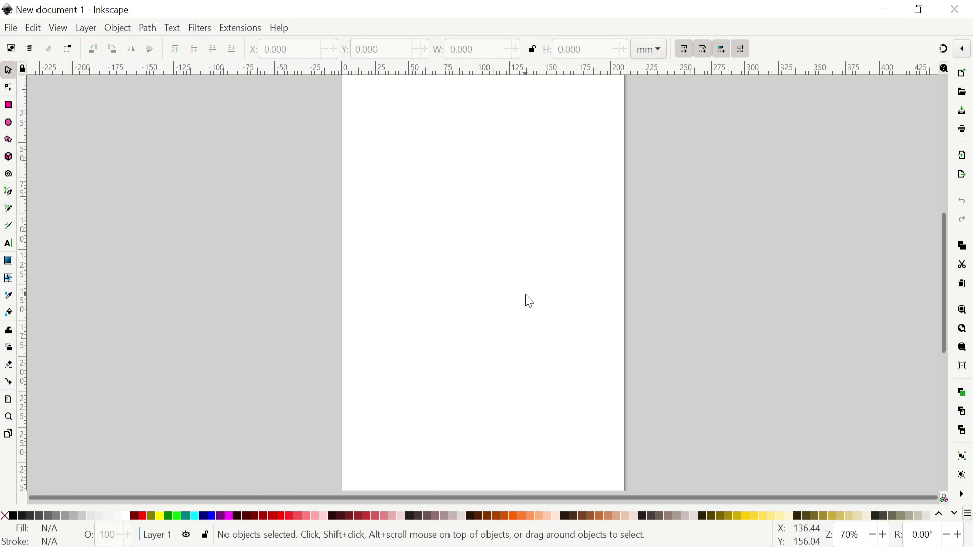
scroll(529, 301, up, 2)
scroll(529, 302, down, 3)
scroll(529, 301, up, 2)
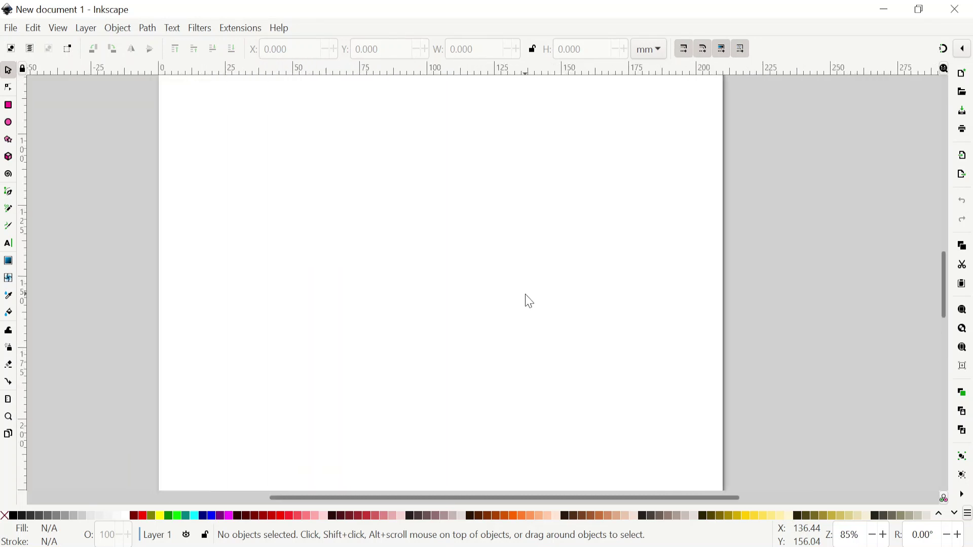
scroll(529, 302, up, 1)
scroll(530, 302, down, 3)
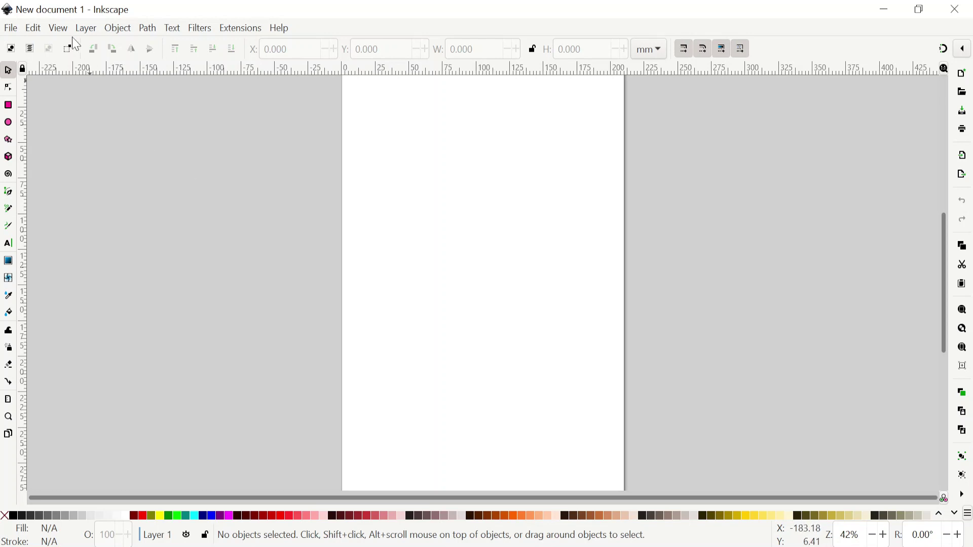
click(37, 29)
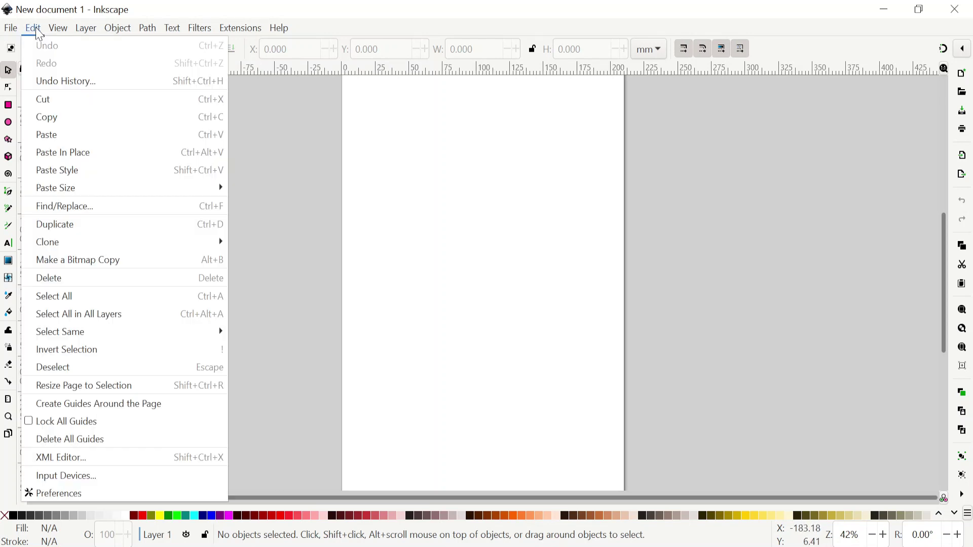
click(327, 288)
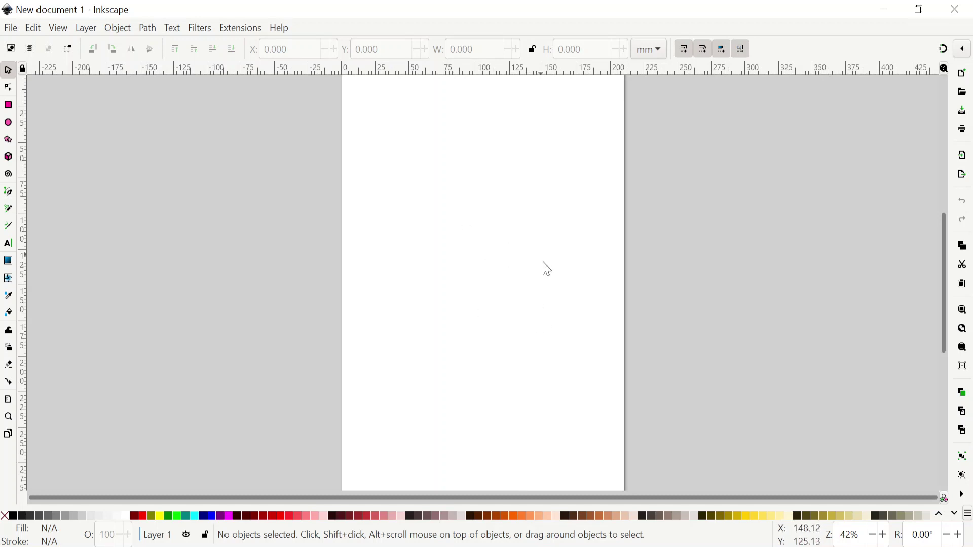
click(33, 30)
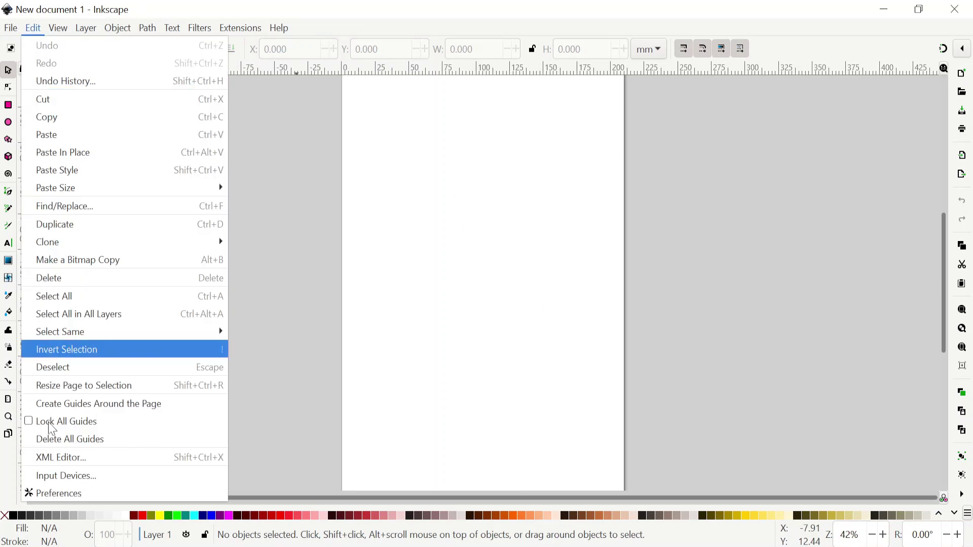
In Keyboard Modifiers, remove Ctrl from Canvas zoom and select Vertical pan.
click(81, 495)
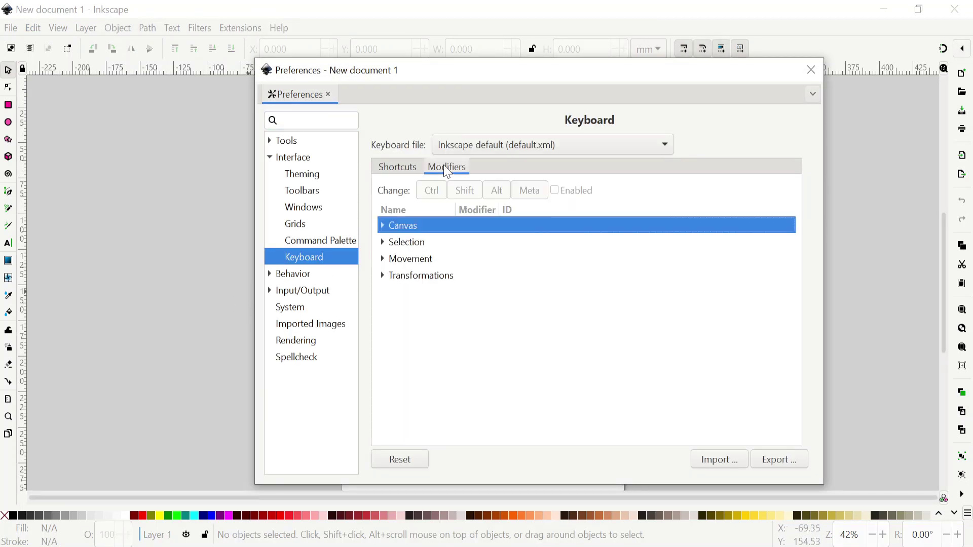
click(383, 226)
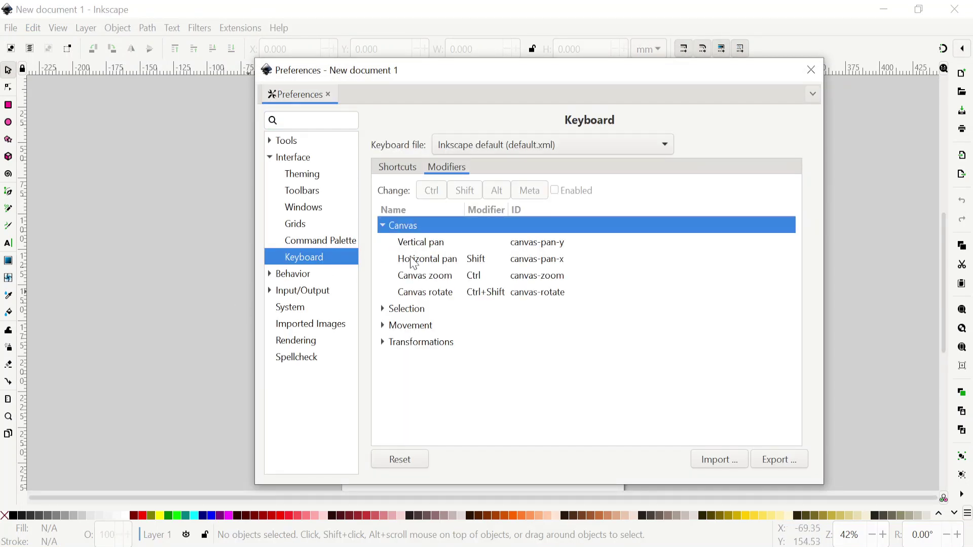
click(424, 276)
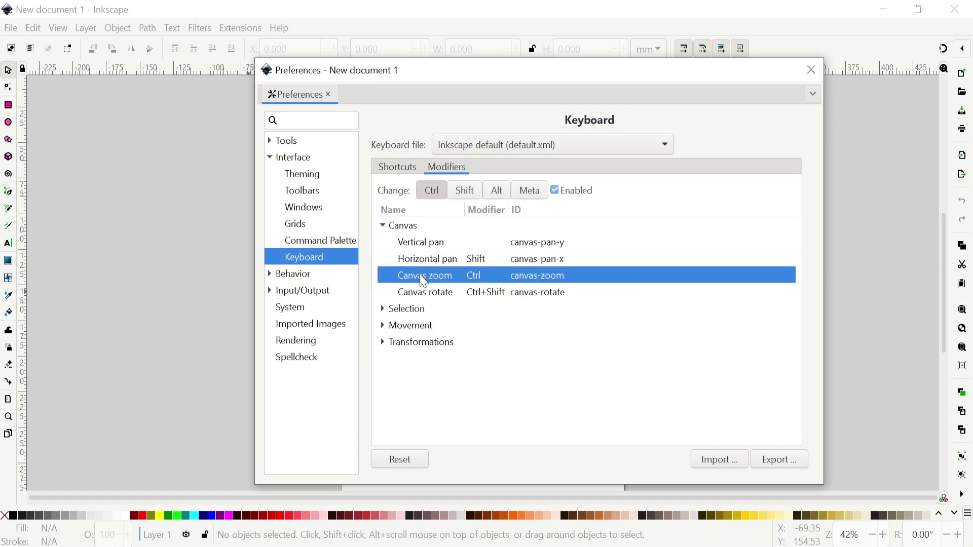
click(431, 195)
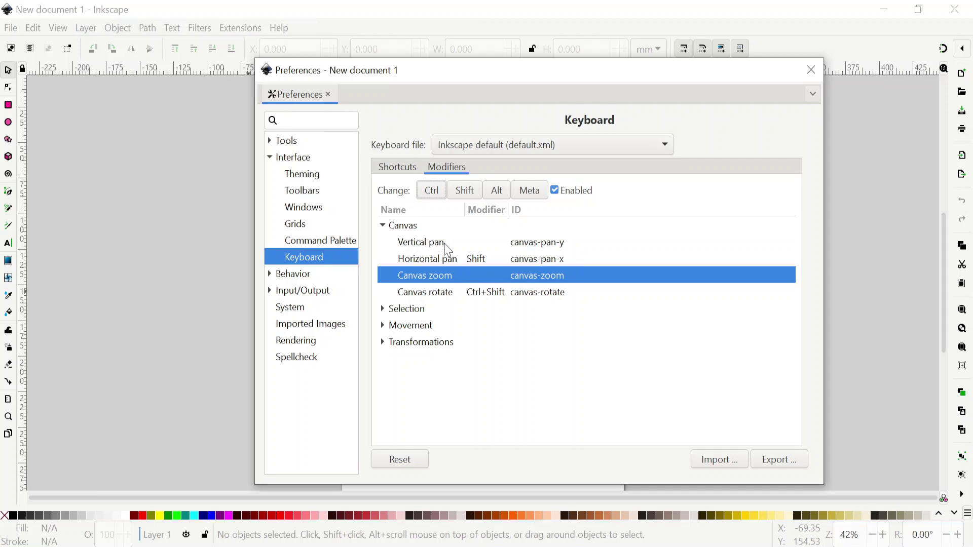
click(444, 244)
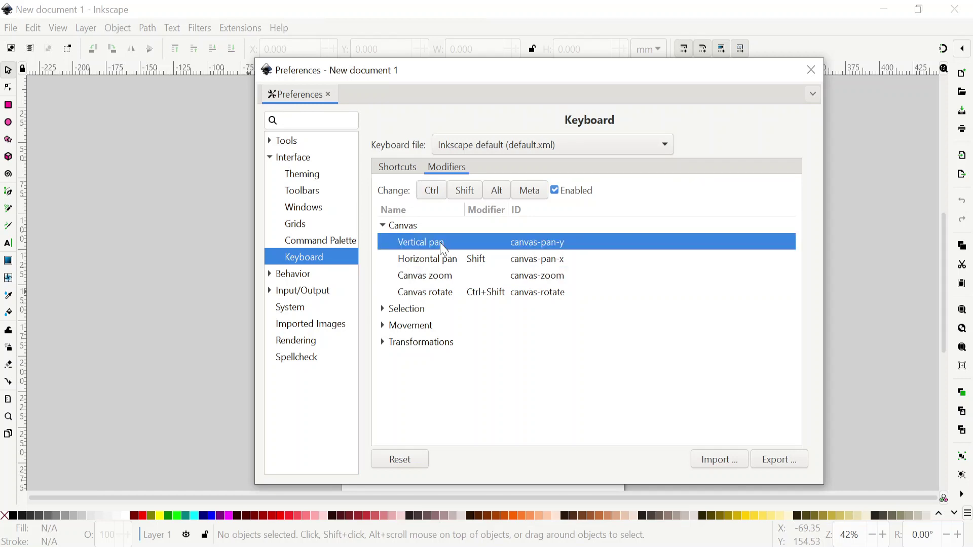
Assign Ctrl to Vertical pan, close Preferences, and fit the whole page in view.
click(433, 192)
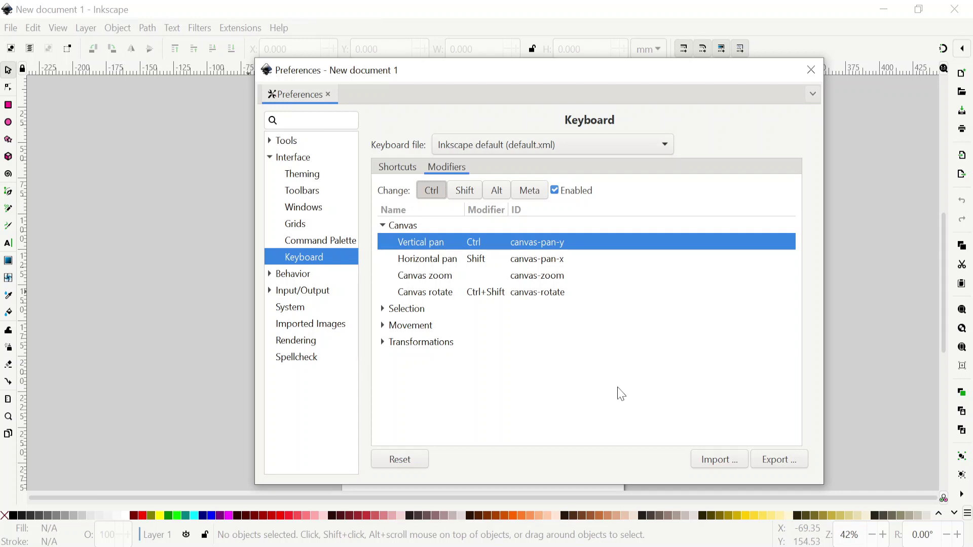
click(811, 69)
key(1)
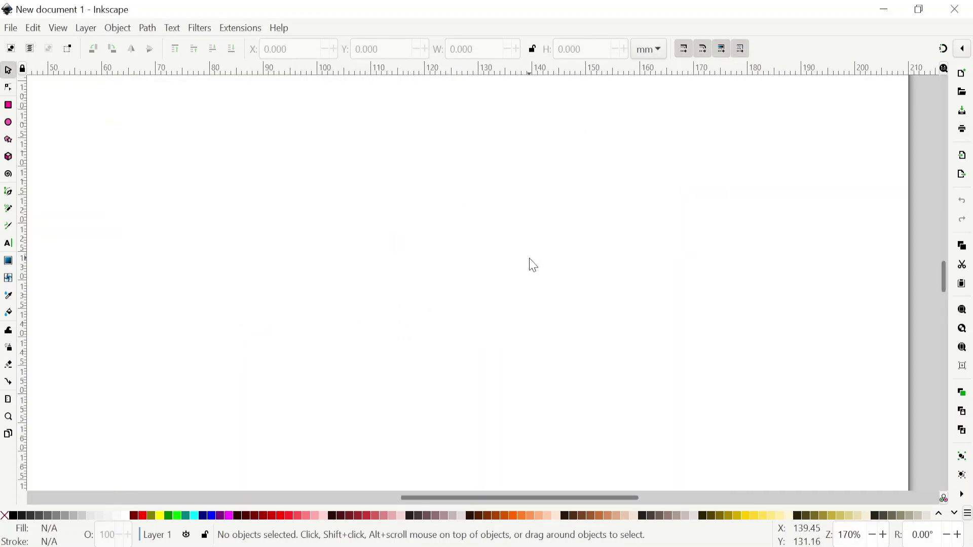
key(5)
scroll(534, 266, down, 1)
scroll(535, 266, up, 1)
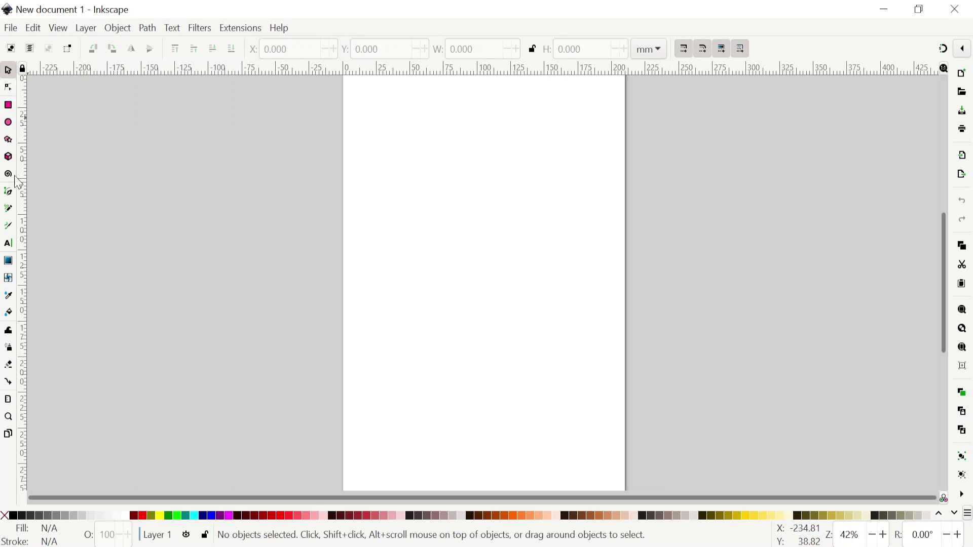
Draw a four-point open Bezier path near the top of the page and set its fill to none.
click(9, 195)
click(402, 206)
click(427, 186)
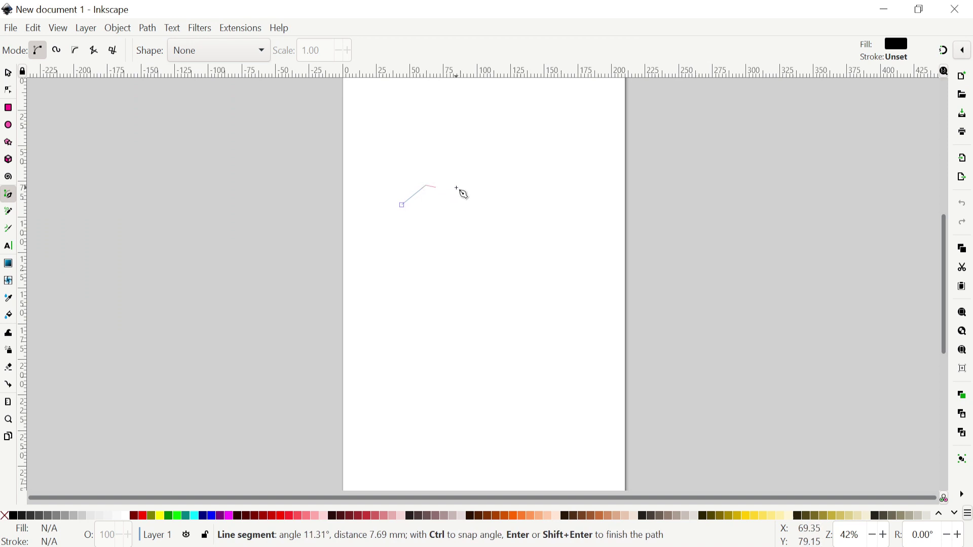
click(457, 187)
click(469, 203)
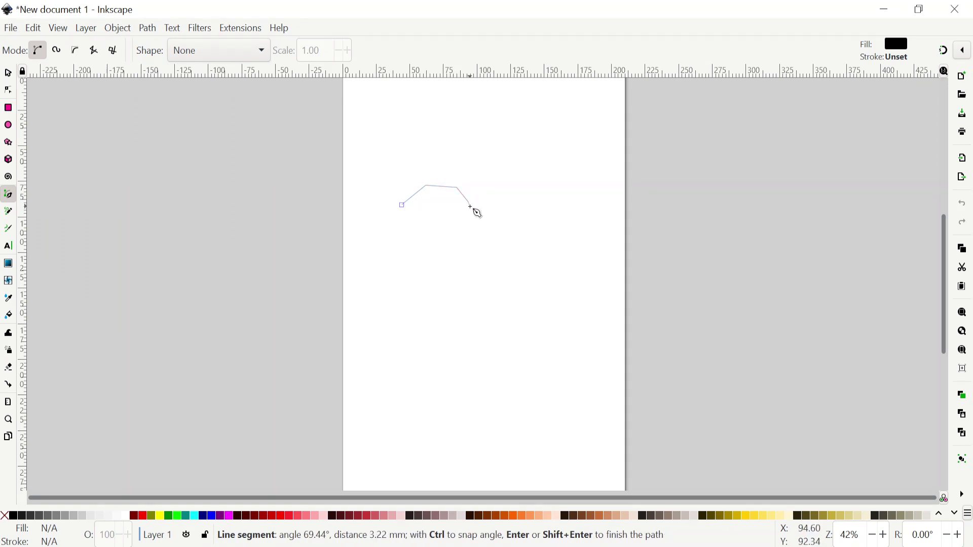
key(Return)
ctrl+scroll(444, 200, up, 5)
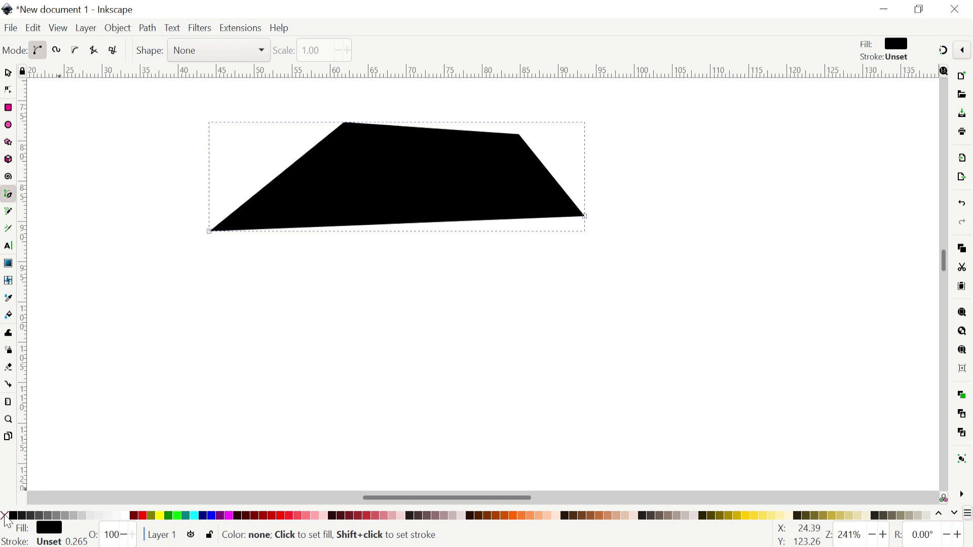
click(5, 516)
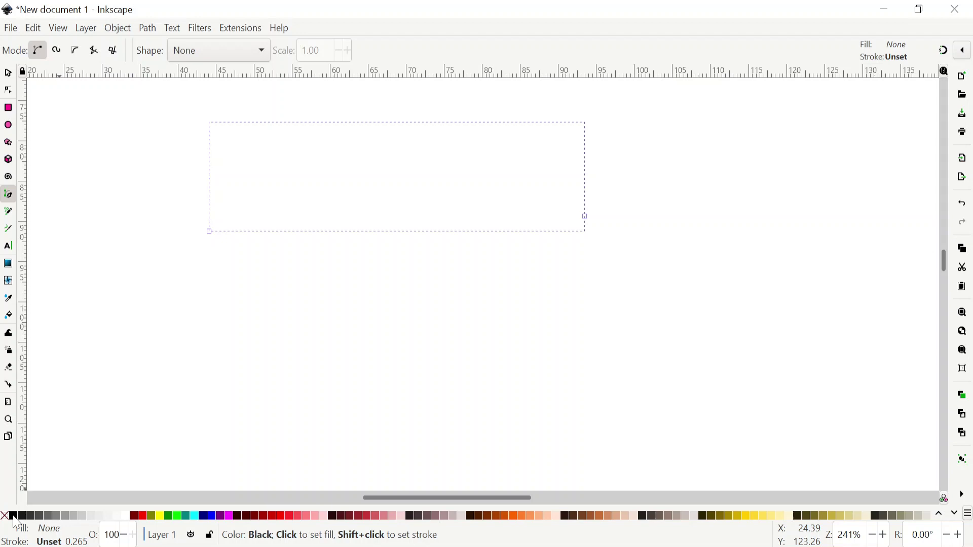
Give the path a black stroke, inspect its four nodes with the Node tool, then deselect it.
shift+click(15, 516)
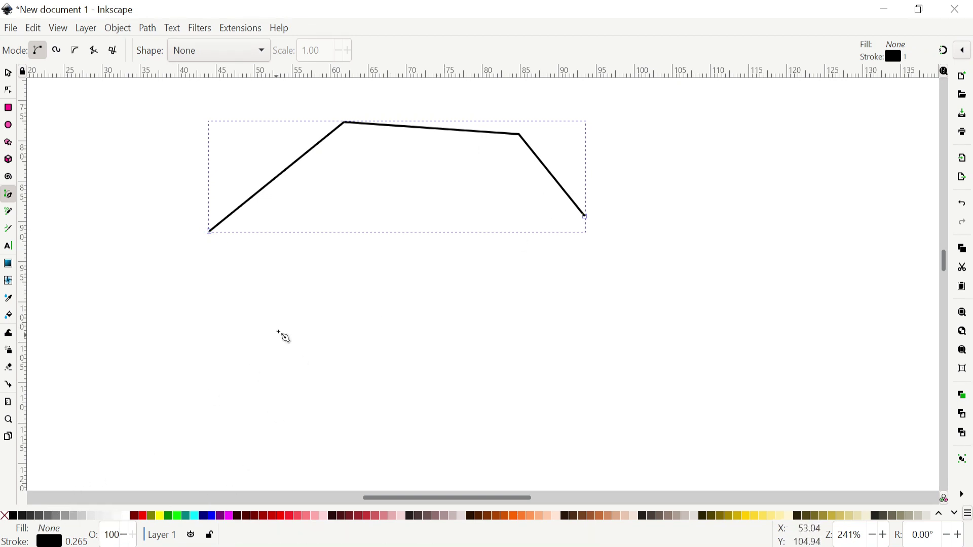
scroll(345, 142, up, 2)
scroll(344, 142, up, 1)
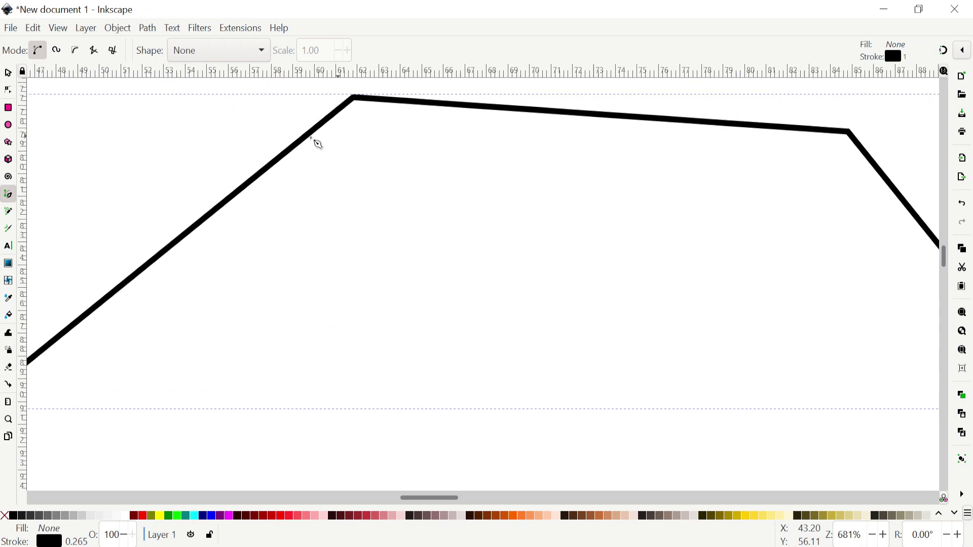
click(9, 93)
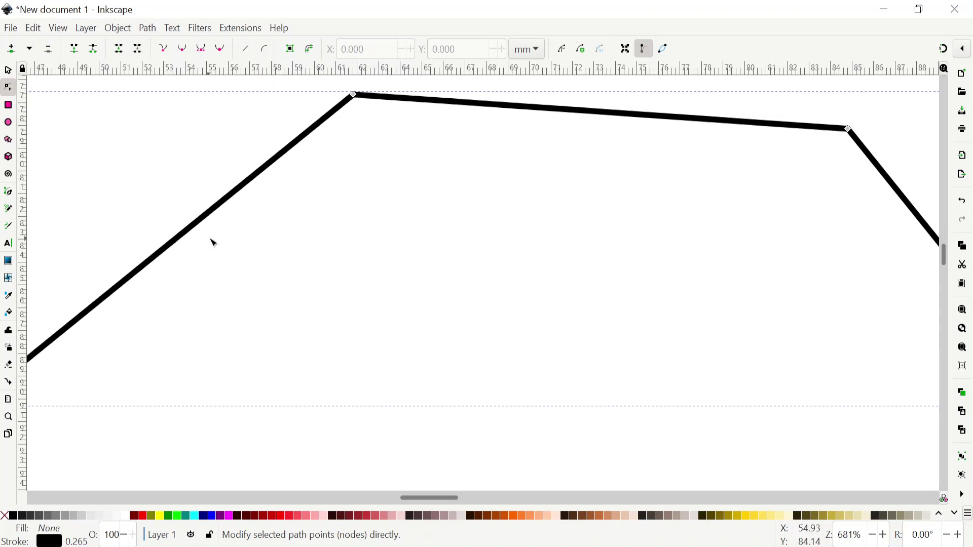
scroll(230, 208, down, 2)
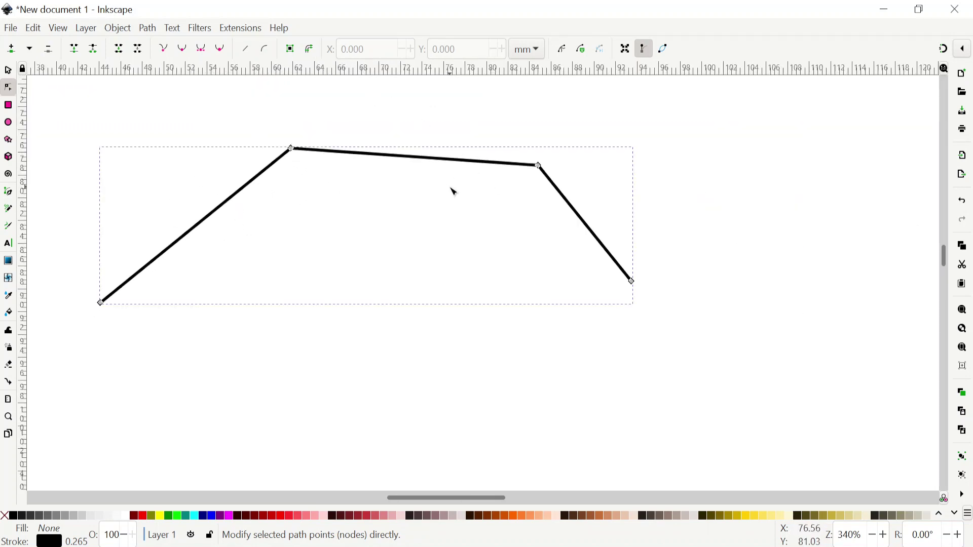
click(452, 191)
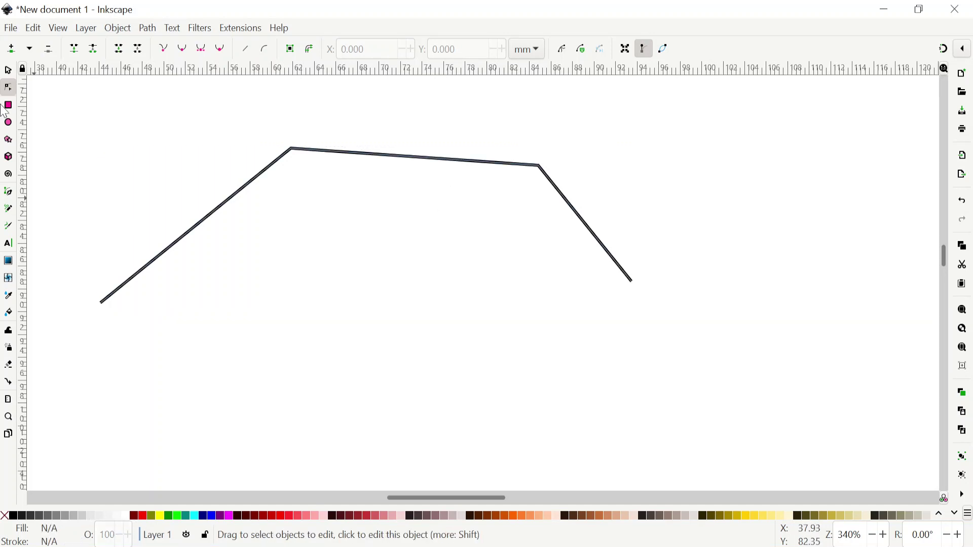
Enable 'Show path direction on outlines' in the Tools > Node preferences and close Preferences.
click(11, 73)
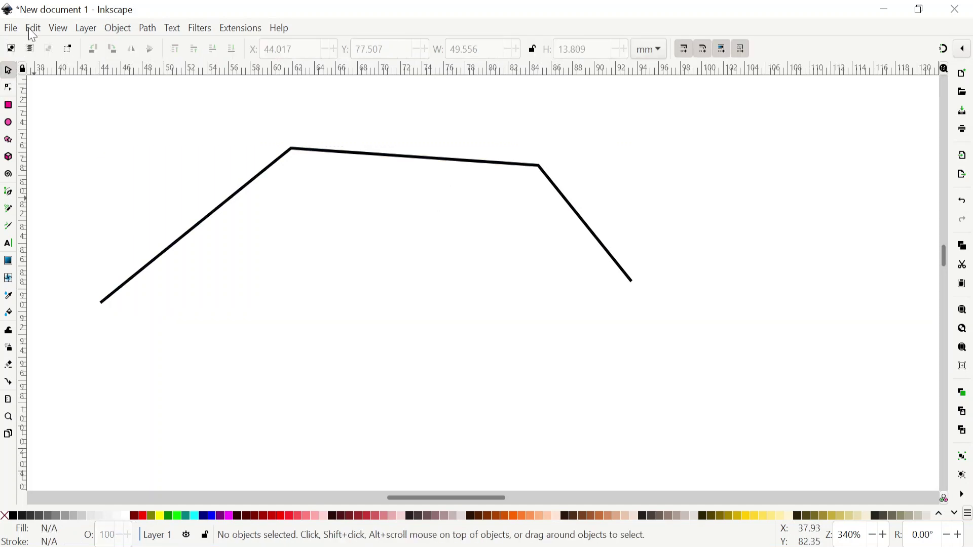
click(33, 29)
click(91, 492)
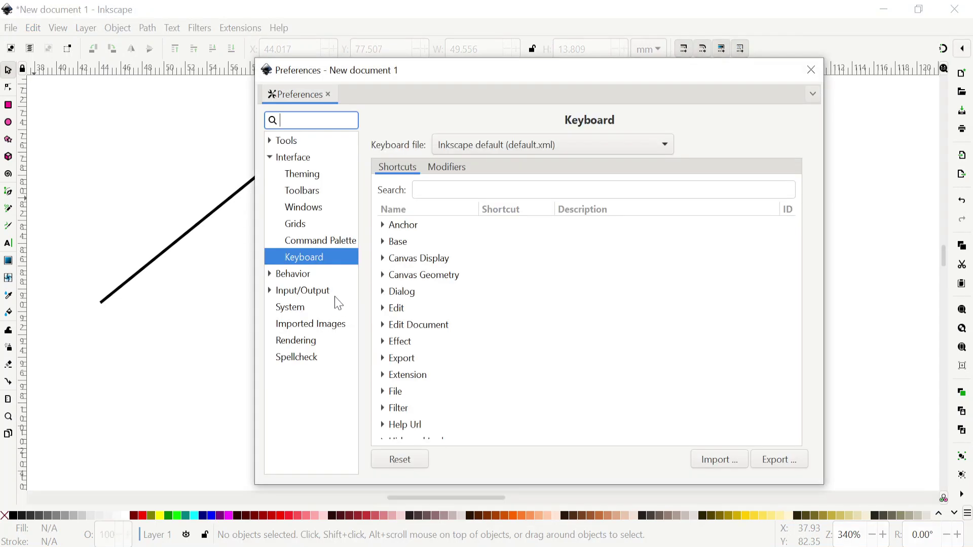
click(285, 147)
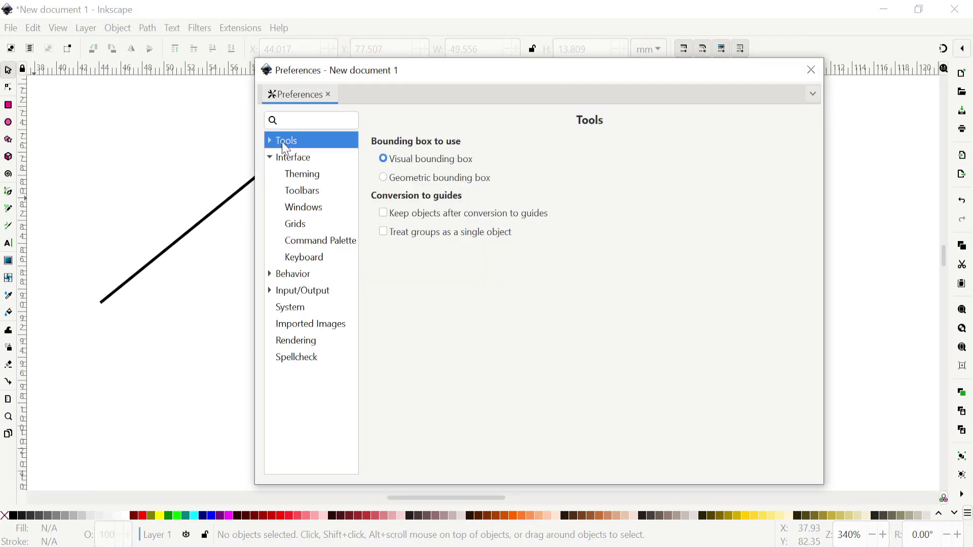
click(271, 141)
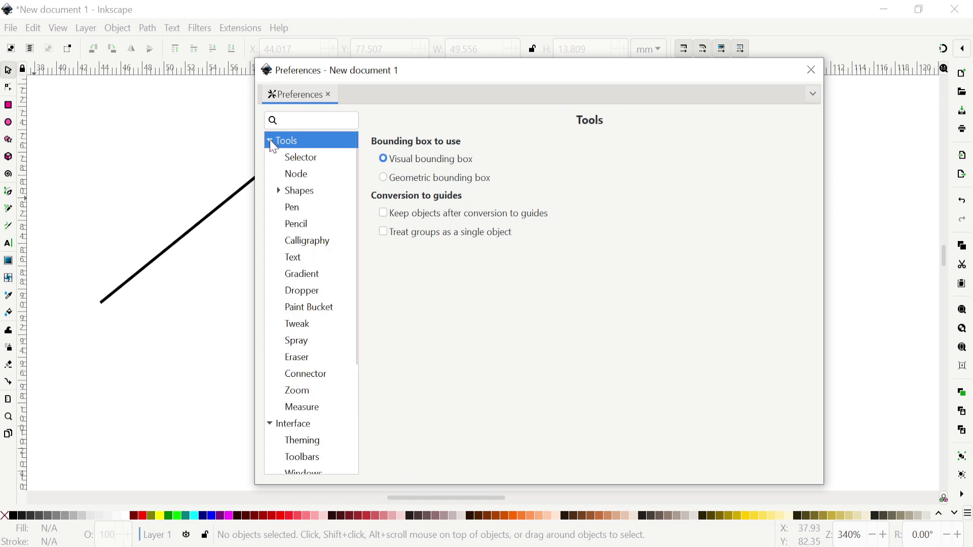
click(299, 177)
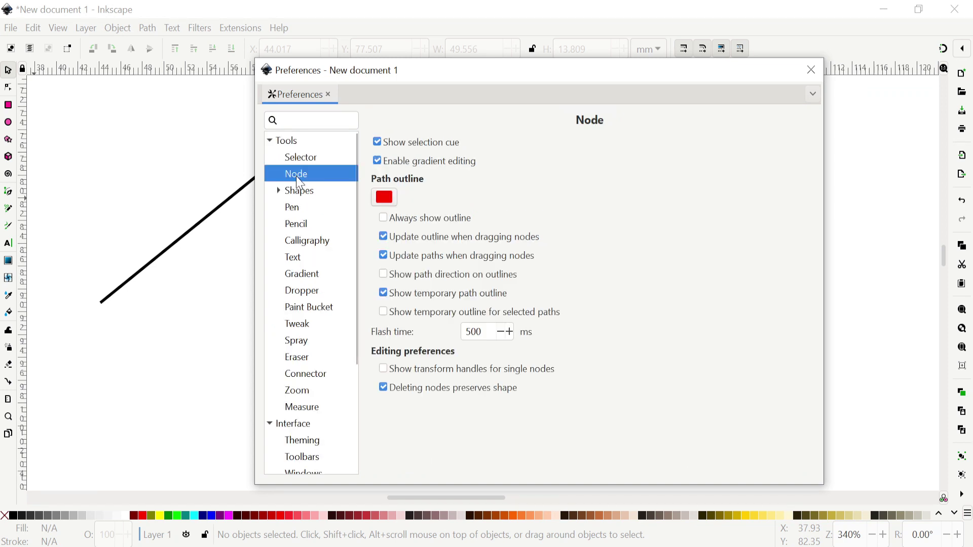
click(388, 281)
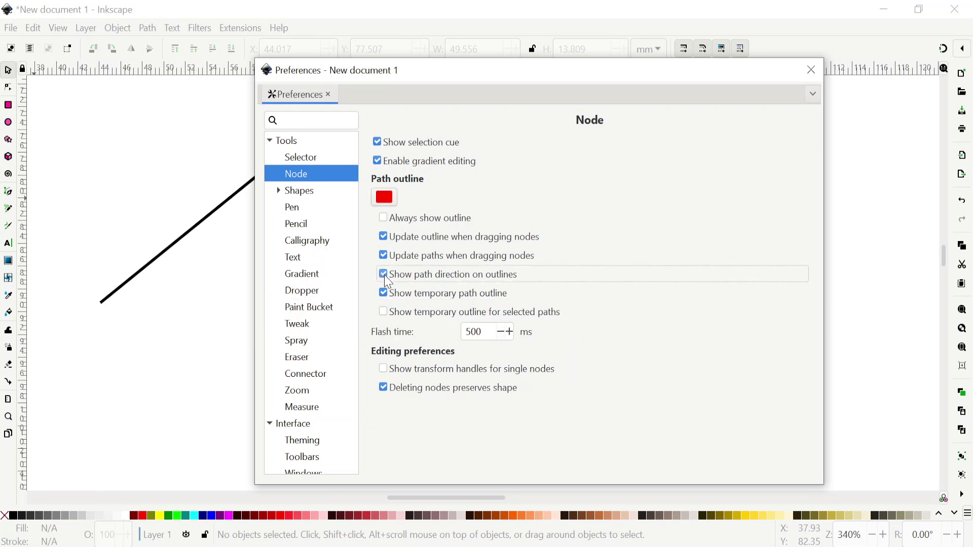
click(810, 69)
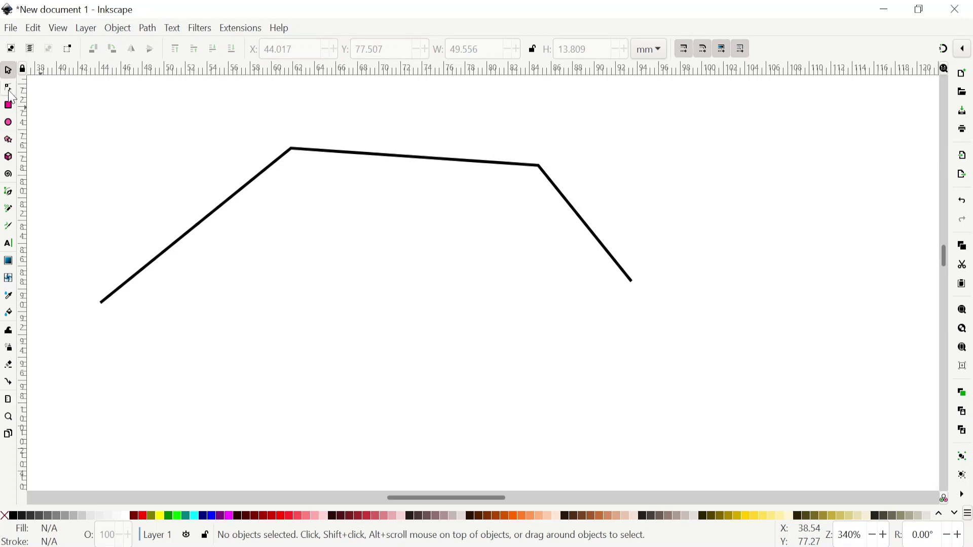
Select the bent line in the Node tool and show its path outline to inspect its direction.
click(247, 188)
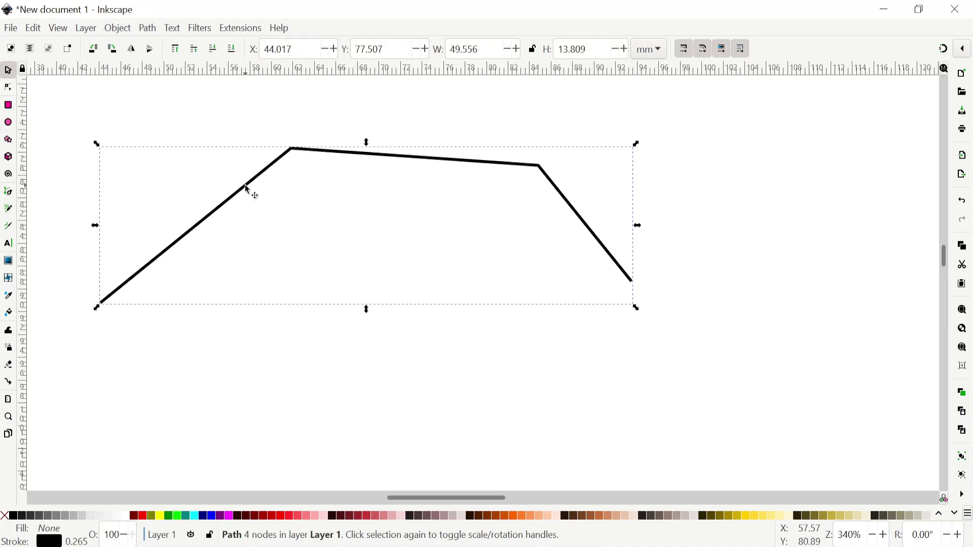
click(10, 91)
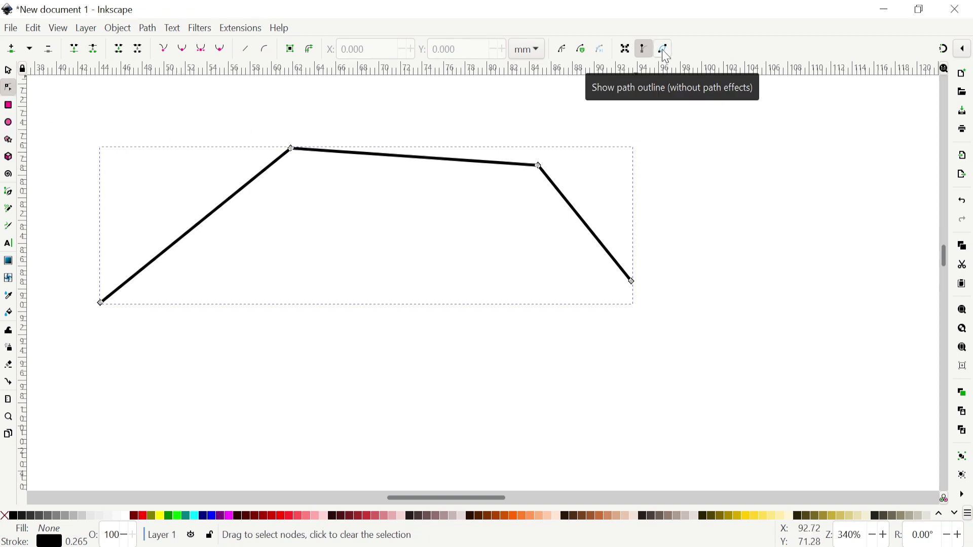
click(666, 55)
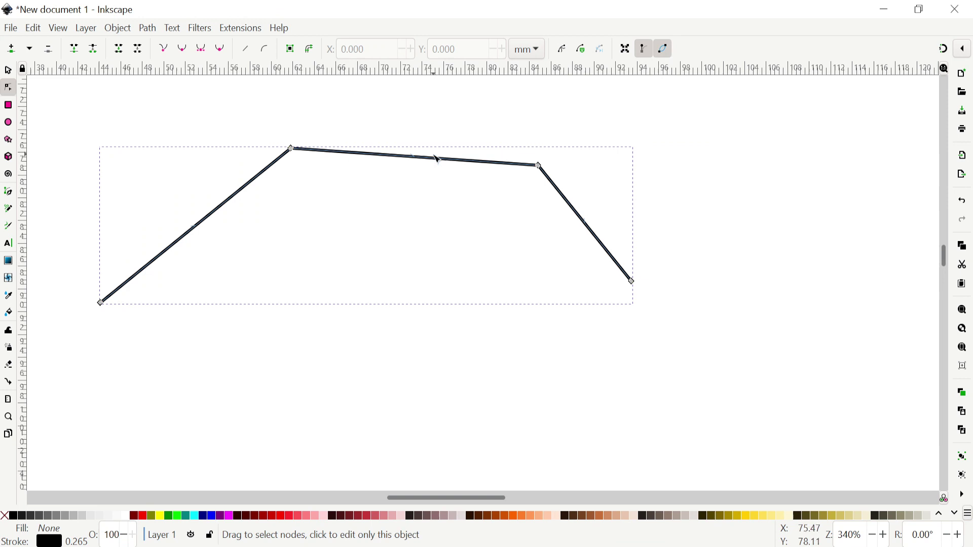
scroll(418, 157, up, 9)
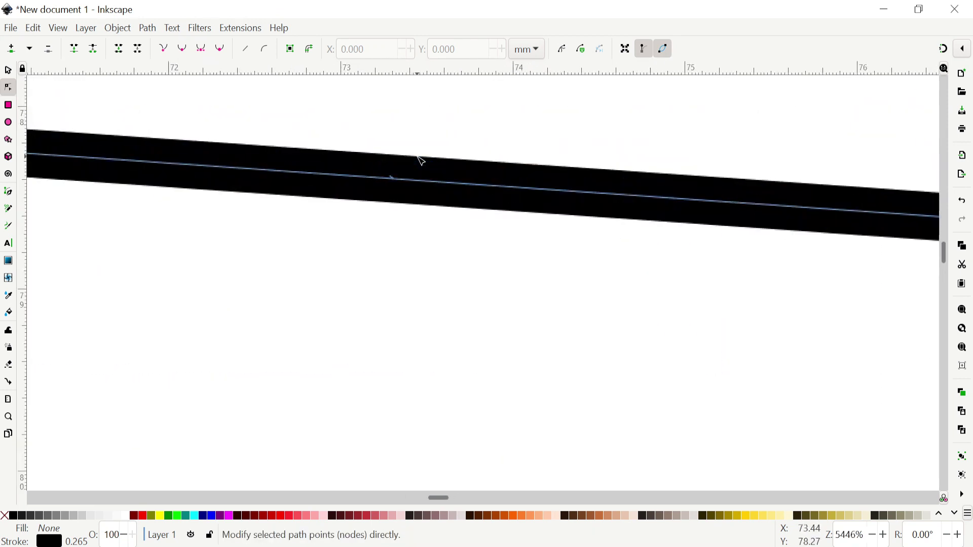
scroll(386, 198, up, 2)
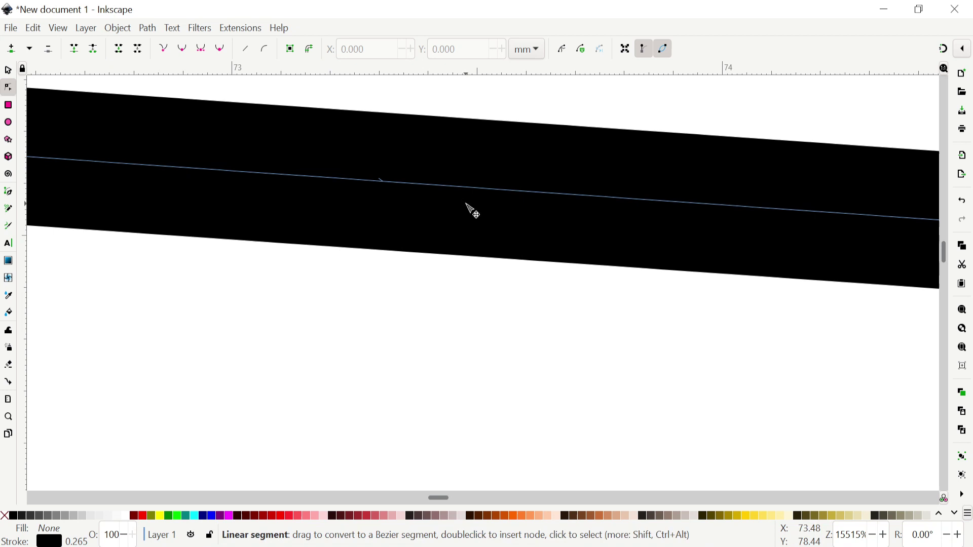
scroll(466, 208, down, 6)
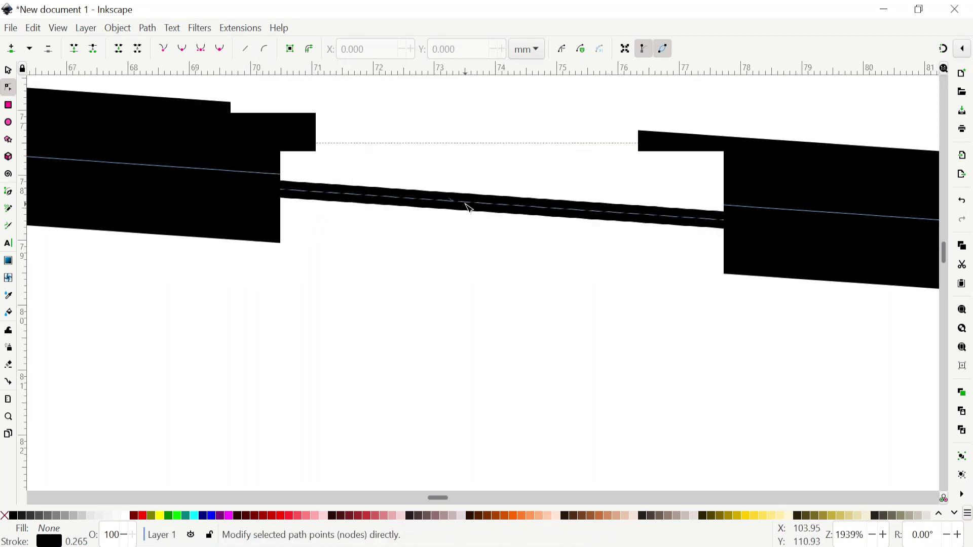
scroll(467, 208, down, 6)
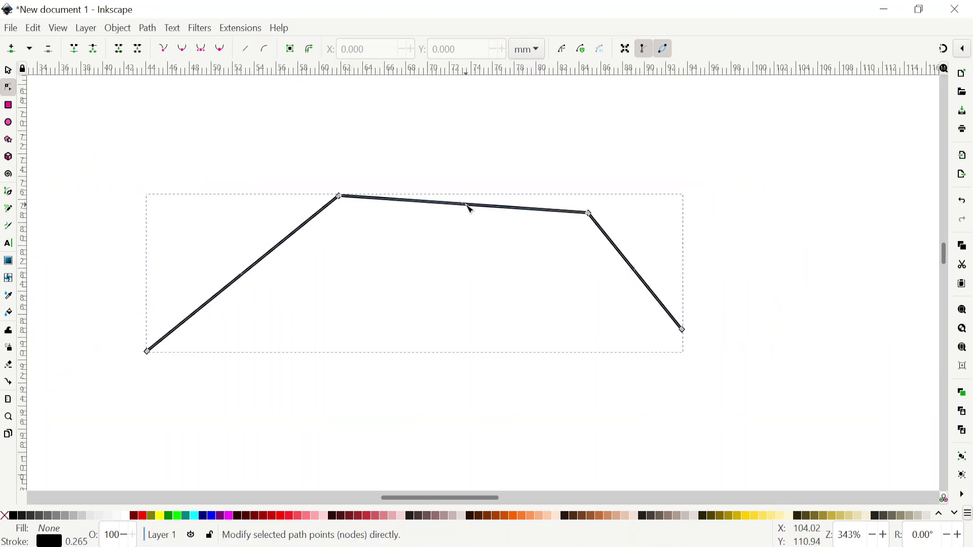
Select the bent line as an object and delete it, leaving the page blank.
click(9, 70)
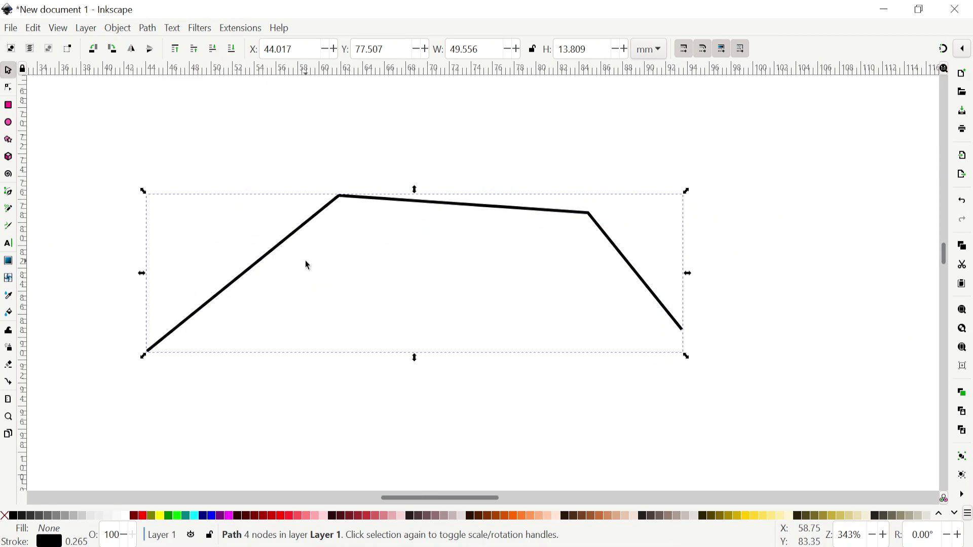
key(Delete)
scroll(308, 265, down, 6)
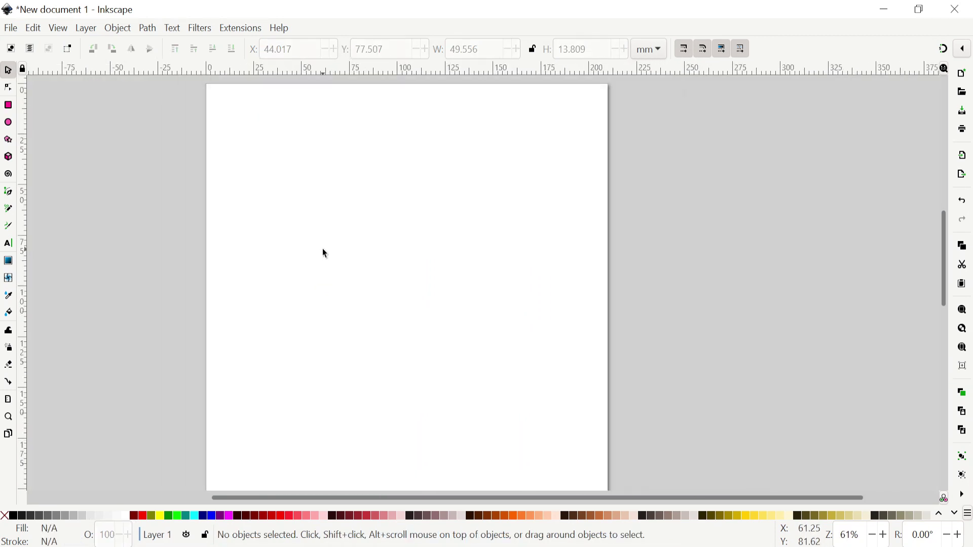
scroll(347, 220, up, 1)
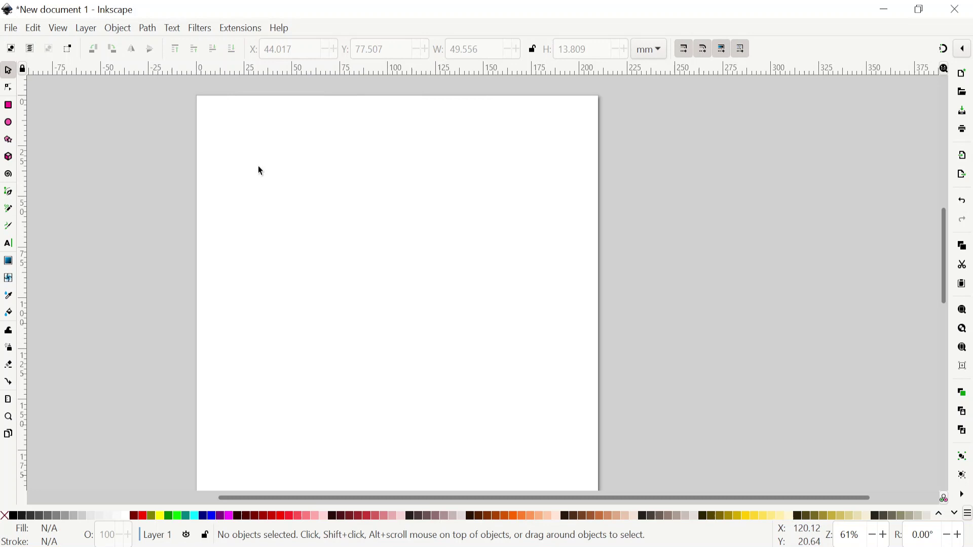
View the Document Properties dialog, close it, and zoom out on the blank A4 page.
click(11, 29)
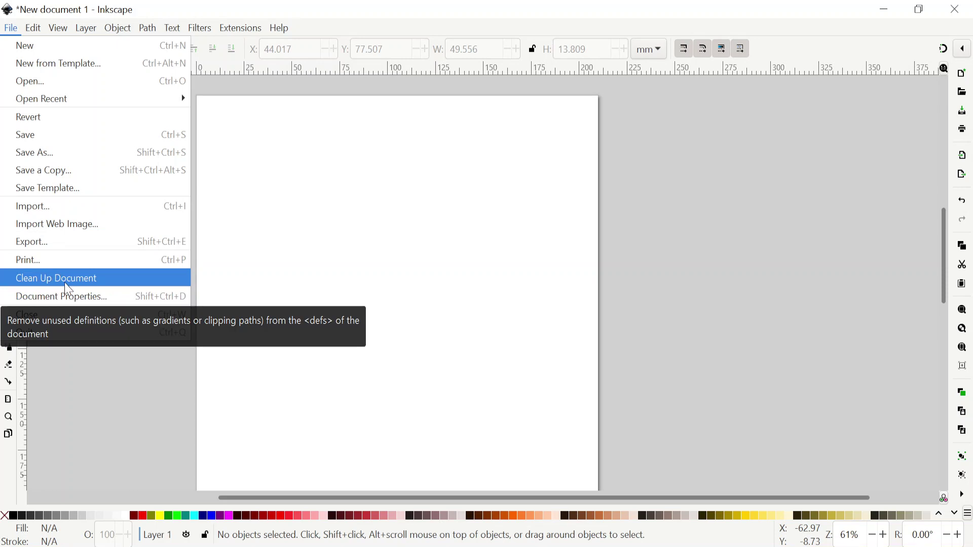
click(64, 296)
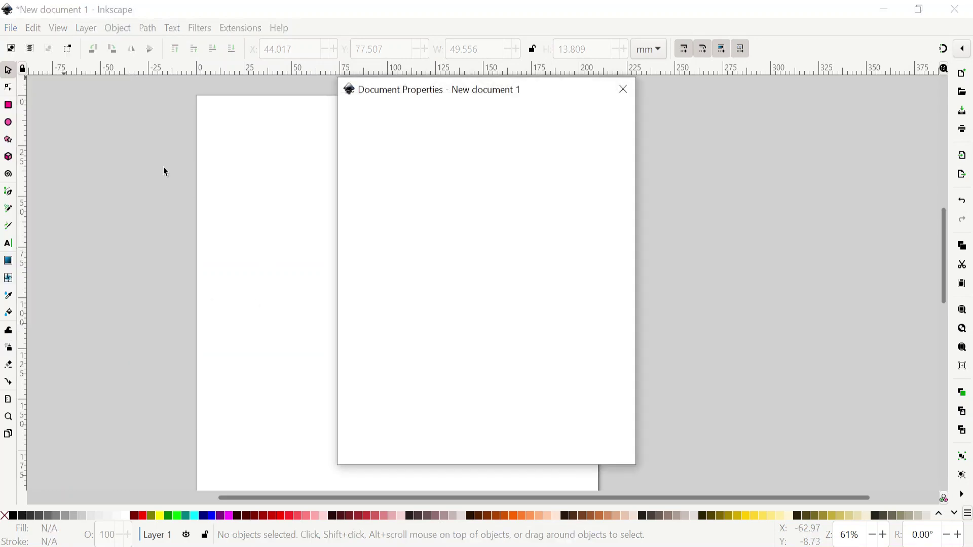
click(624, 87)
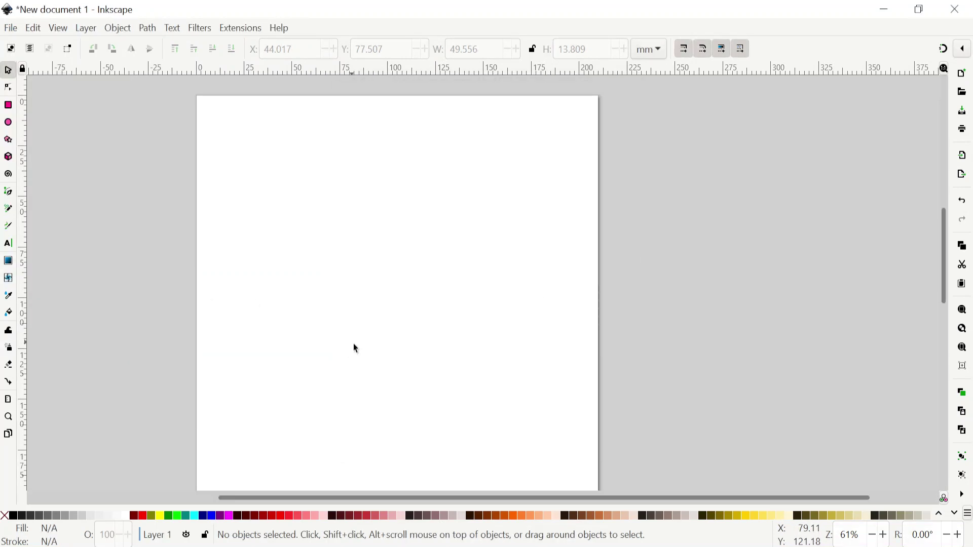
scroll(355, 345, down, 1)
click(11, 28)
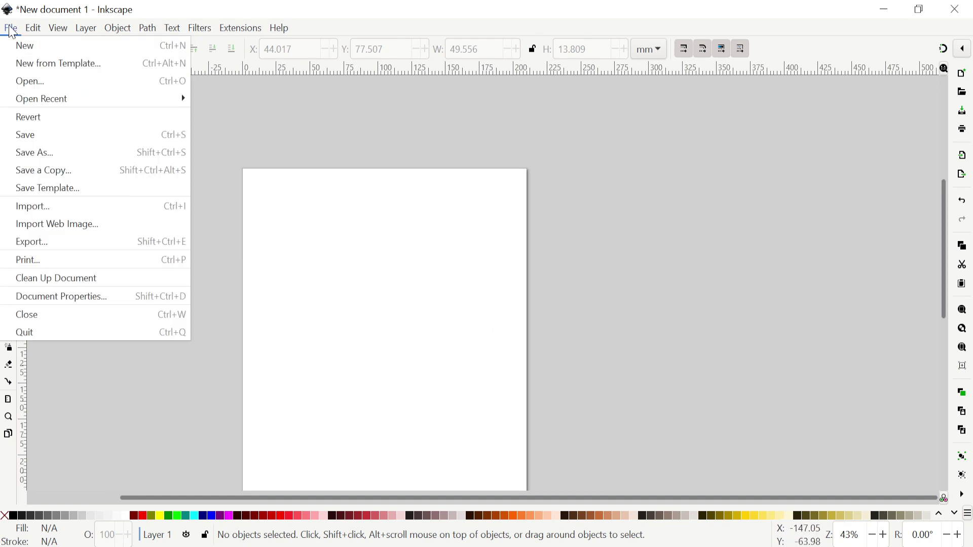
Set the page units to inches with width 4 and height 4 in Document Properties.
click(41, 297)
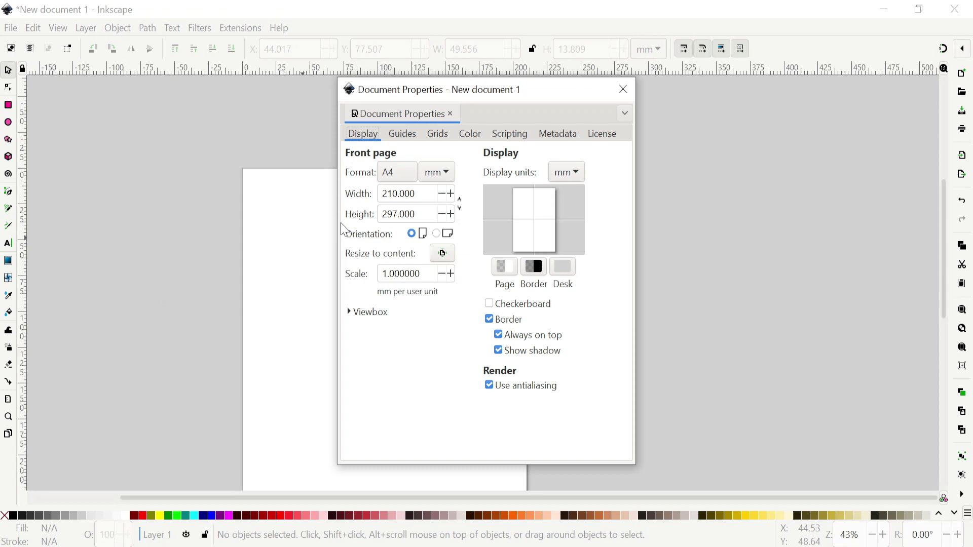
click(450, 180)
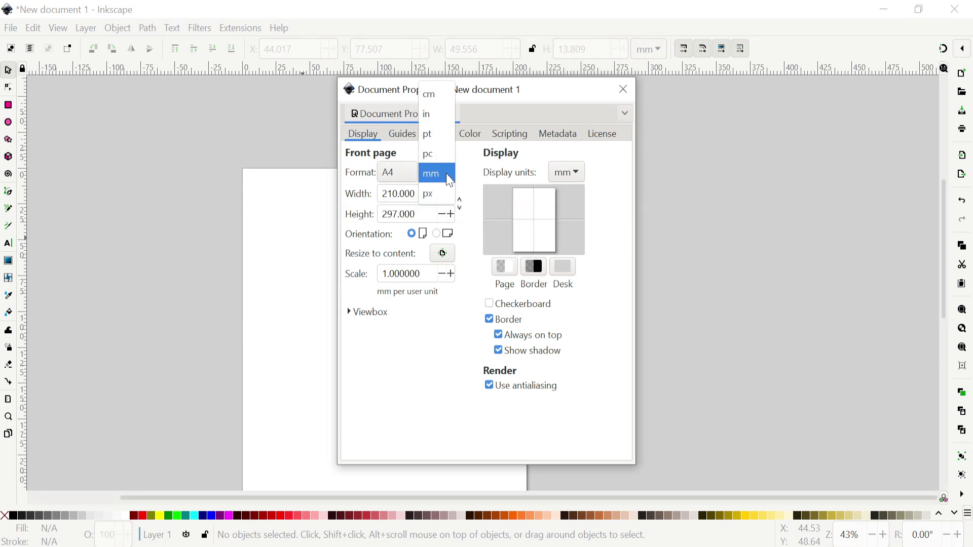
click(435, 122)
key(Tab)
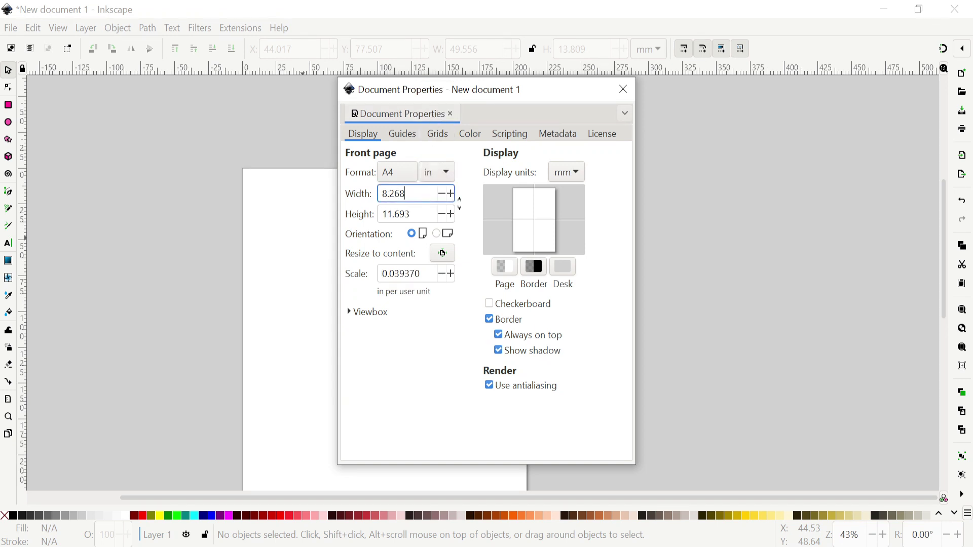
text(4)
key(Tab)
text(4)
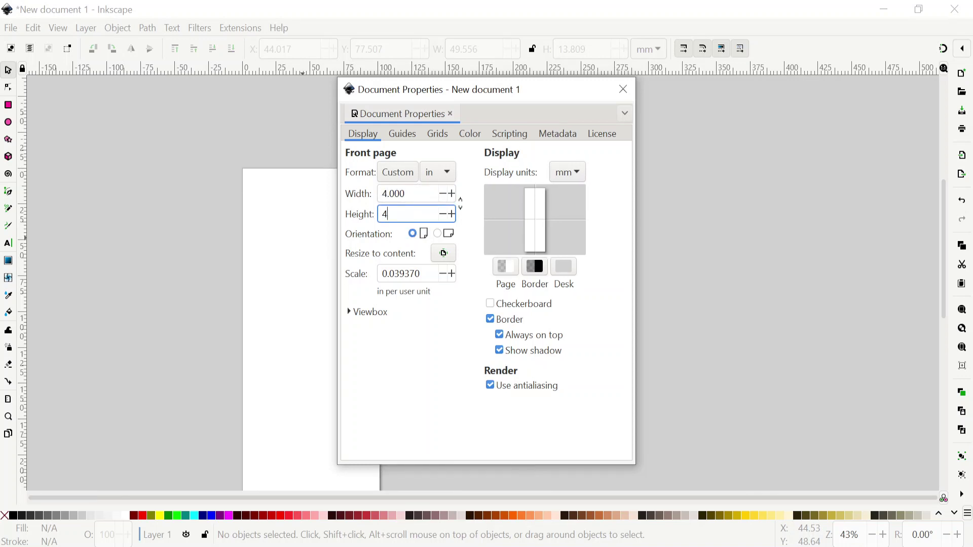
click(406, 194)
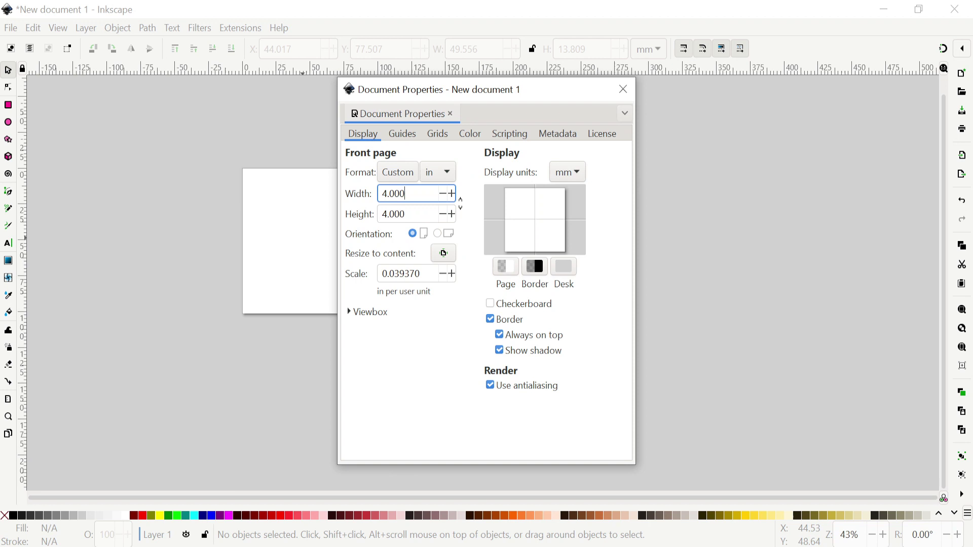
click(622, 89)
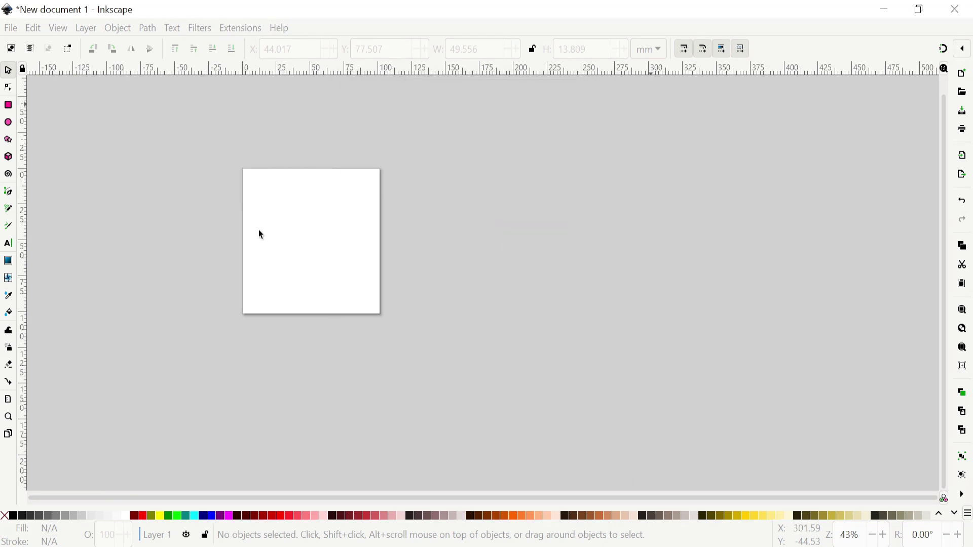
Set the canvas zoom to 100% using the zoom field in the status bar.
scroll(260, 231, up, 1)
scroll(262, 232, up, 1)
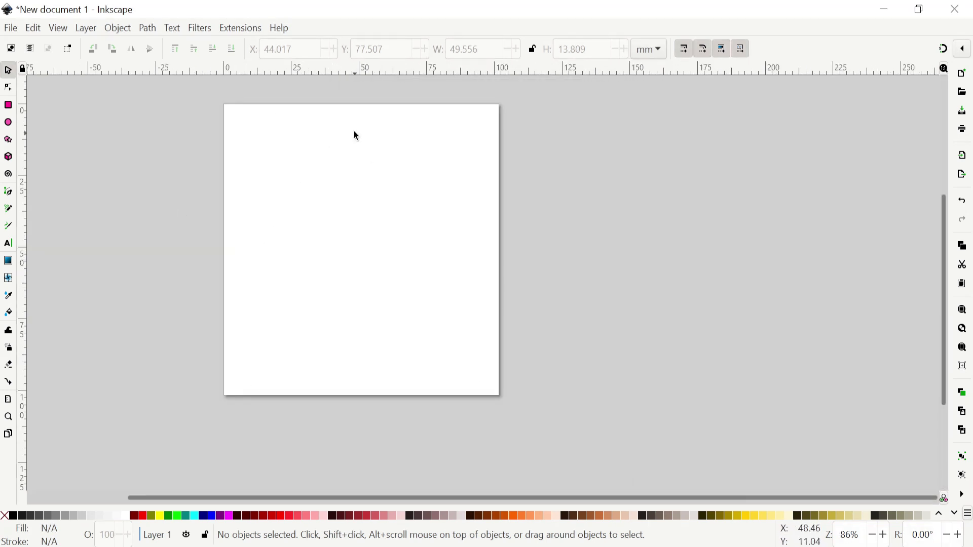
scroll(354, 130, up, 1)
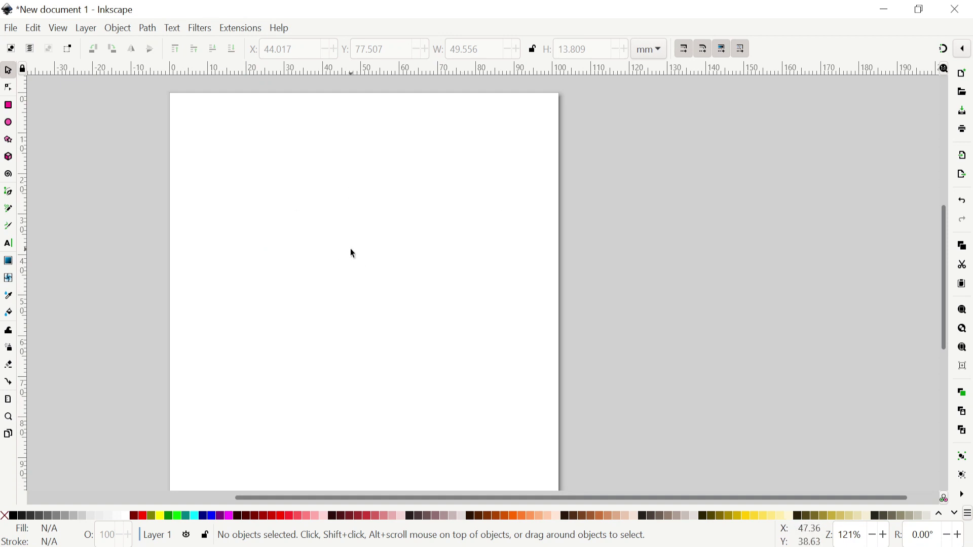
scroll(361, 237, down, 1)
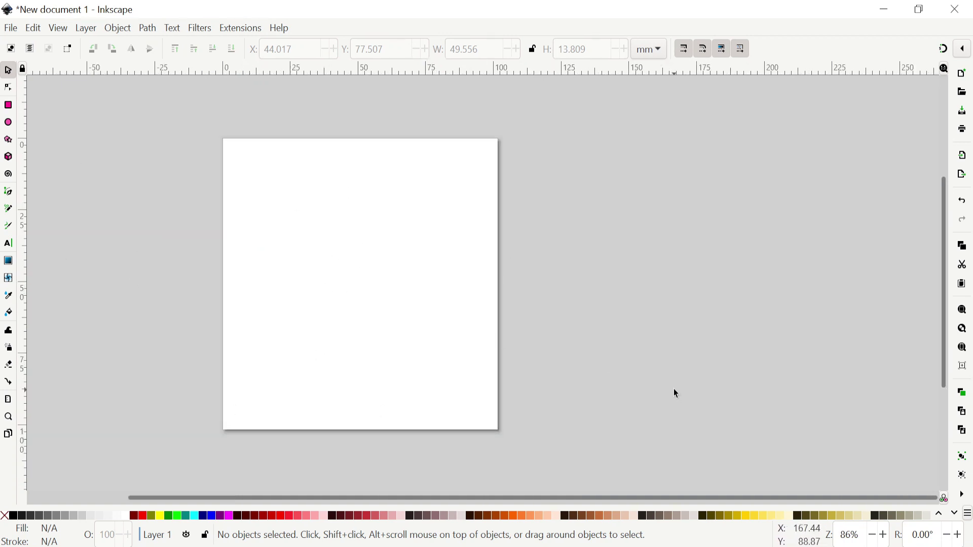
click(855, 534)
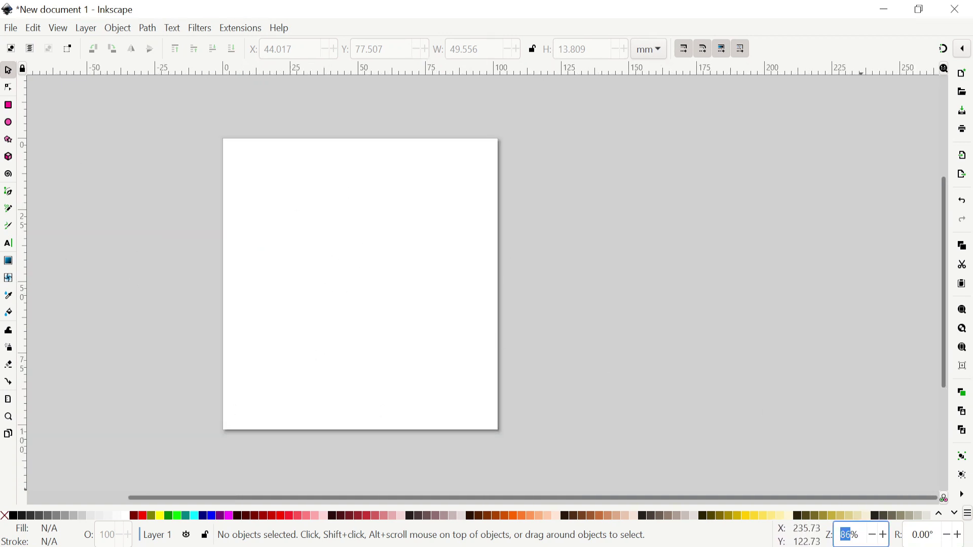
text(100)
key(Return)
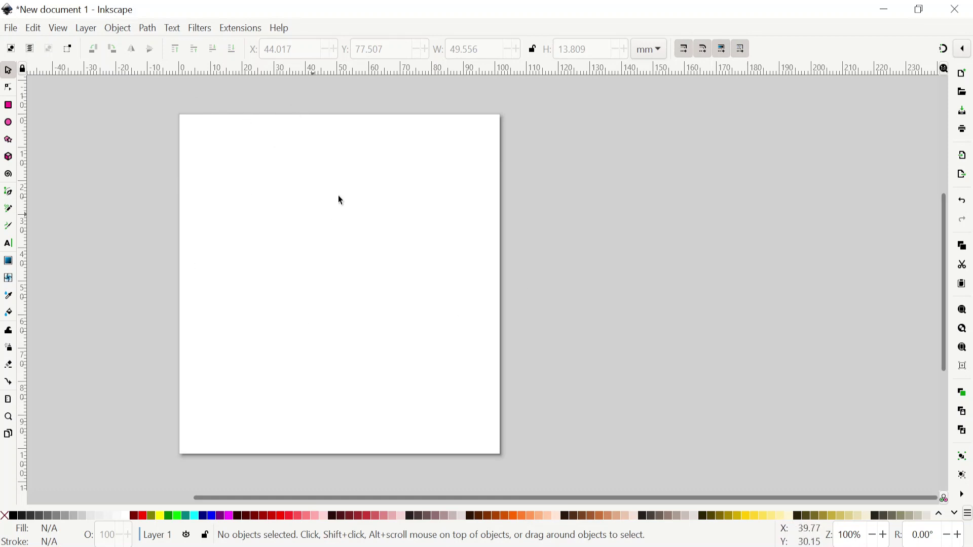
Reopen Document Properties to confirm the page is still 4 × 4 inches, then close it.
click(11, 29)
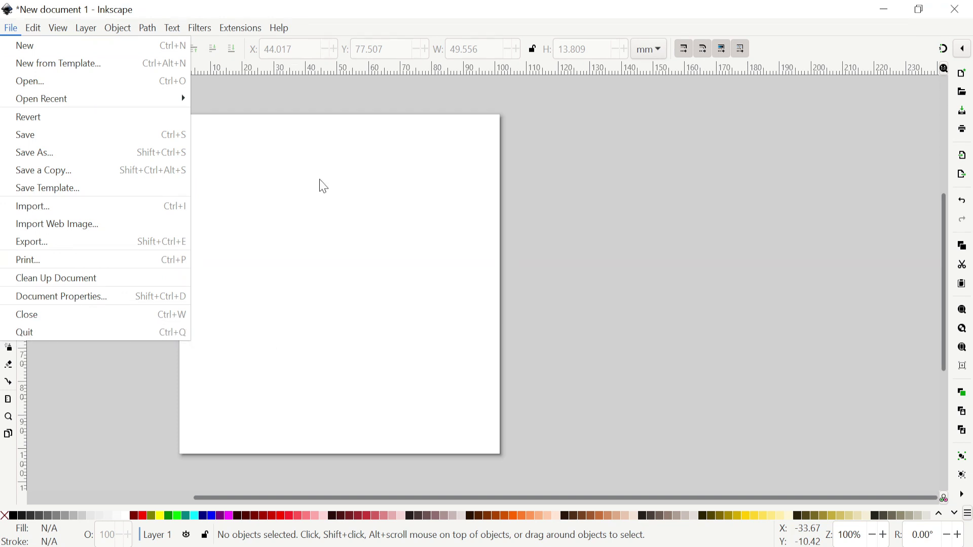
click(680, 124)
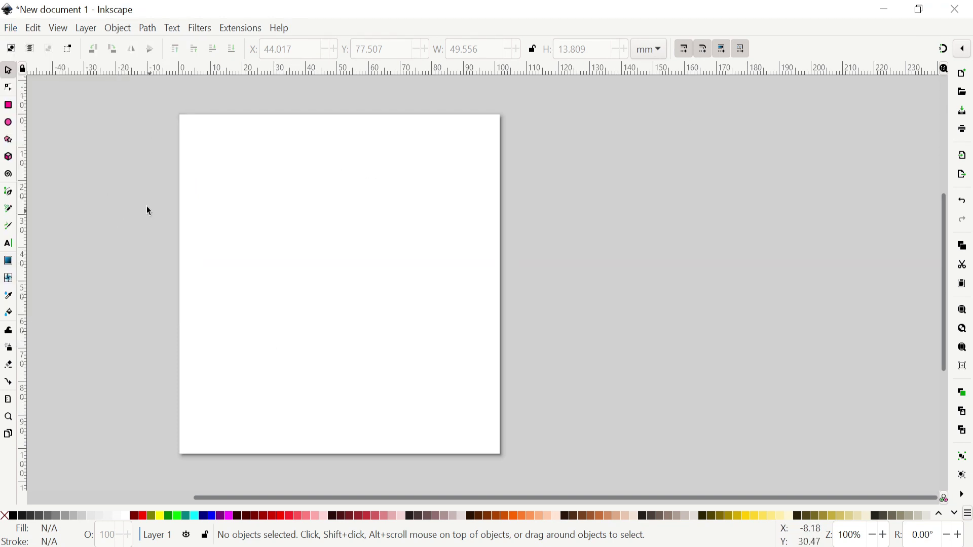
click(12, 29)
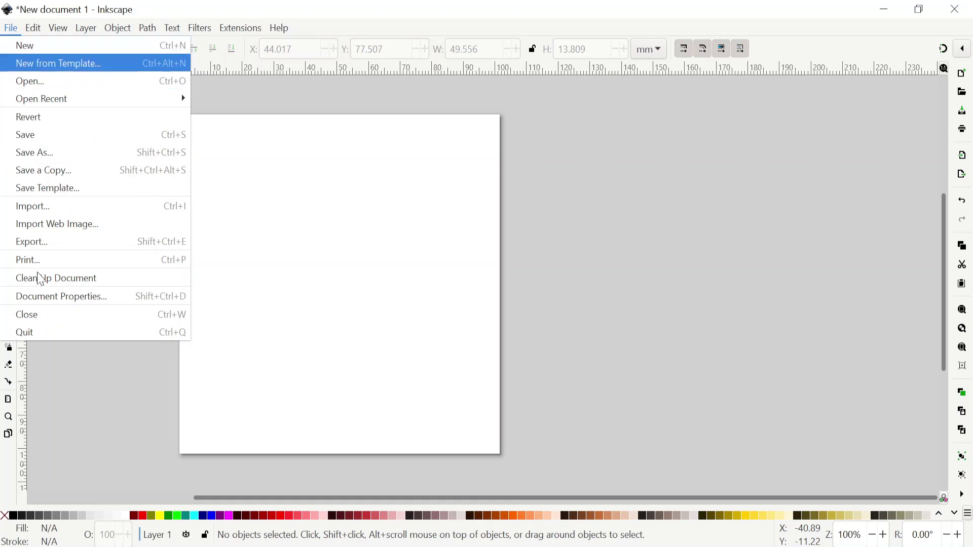
click(65, 301)
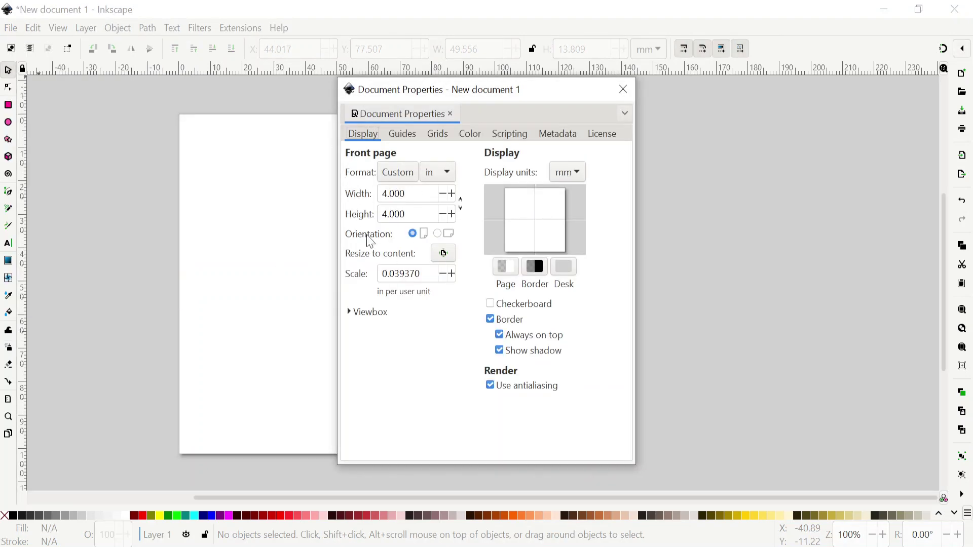
click(623, 89)
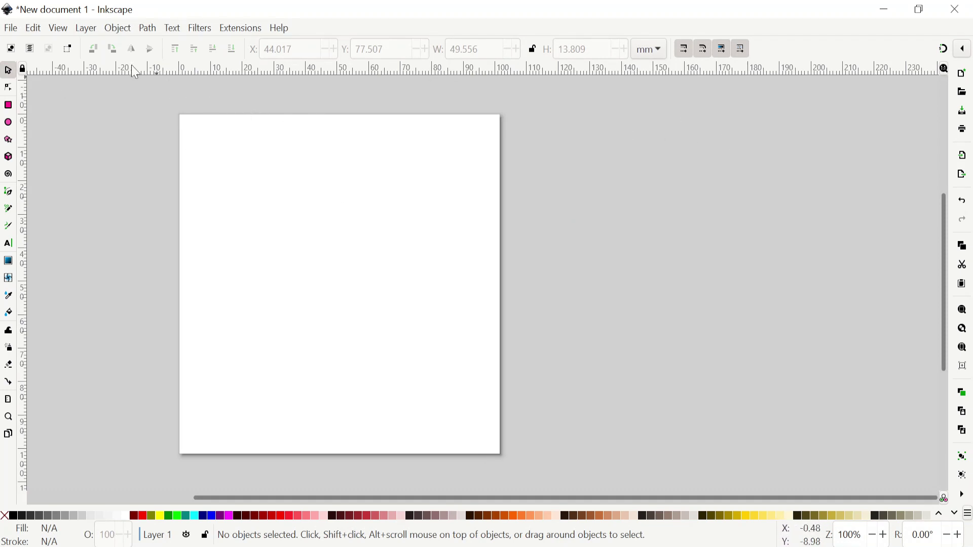
click(118, 29)
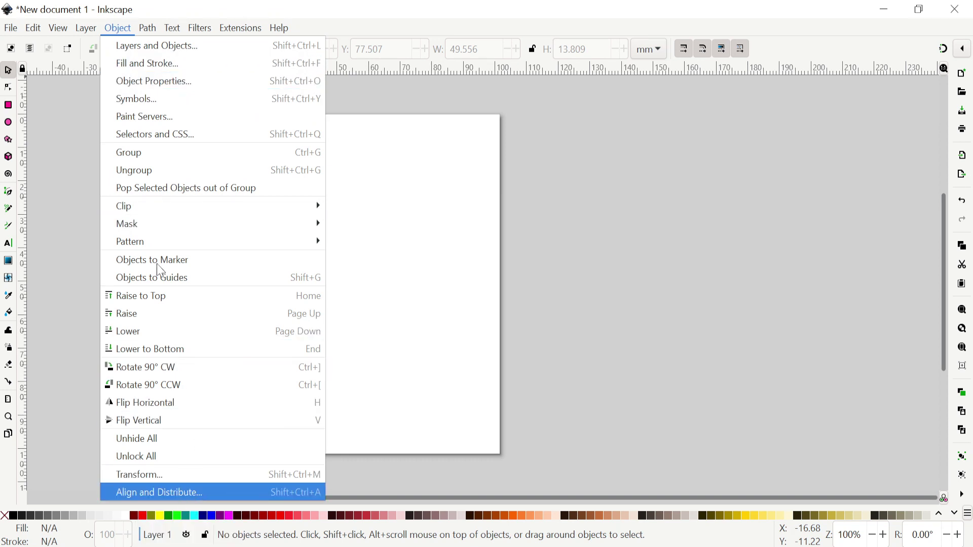
Open the Layers and Objects, Fill and Stroke, and Align and Distribute panels from the Object menu.
click(133, 45)
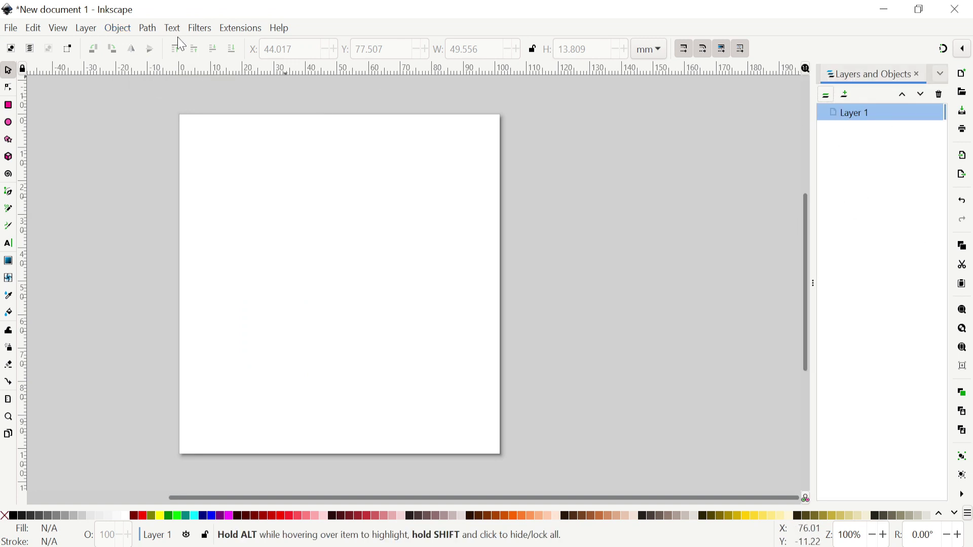
click(118, 29)
click(126, 70)
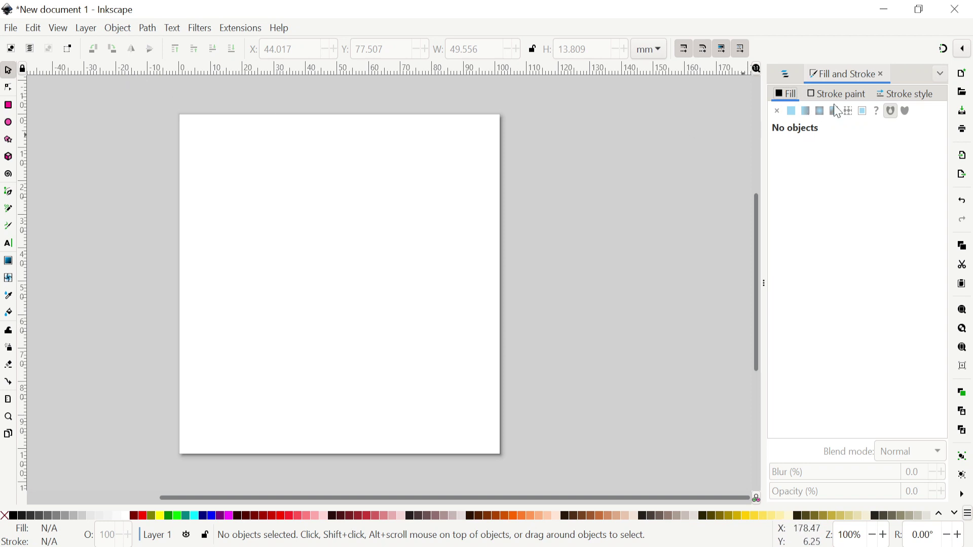
click(119, 29)
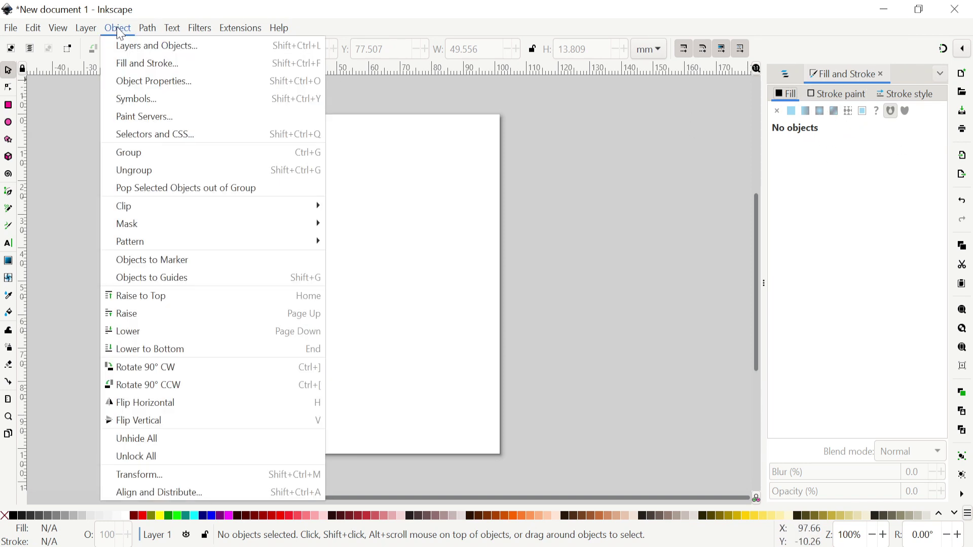
click(162, 493)
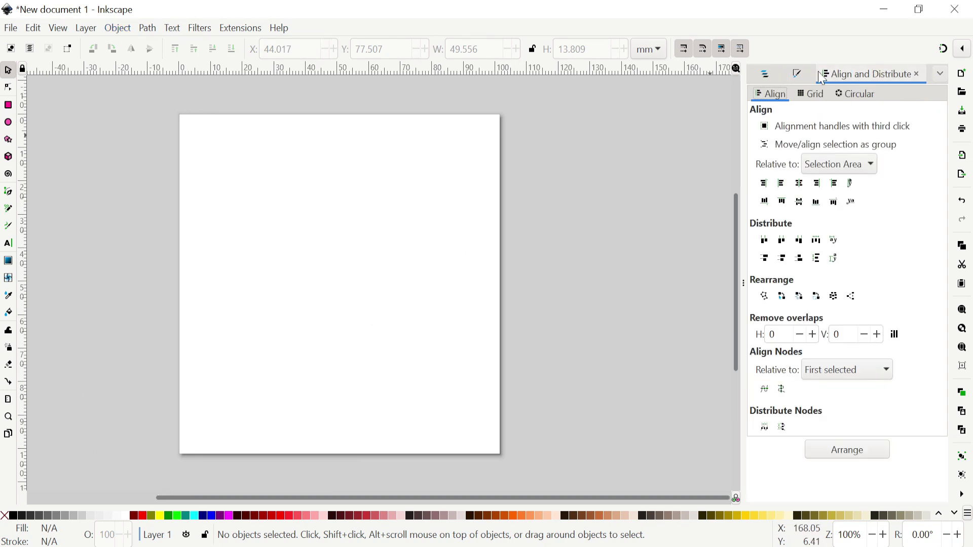
Cycle through the three docked panel tabs, ending on Layers and Objects.
click(765, 75)
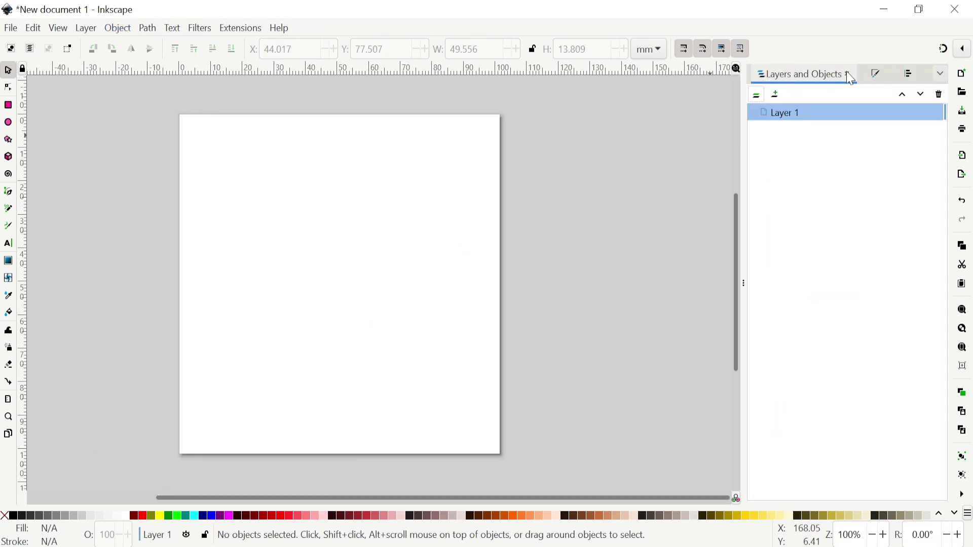
click(873, 77)
click(890, 79)
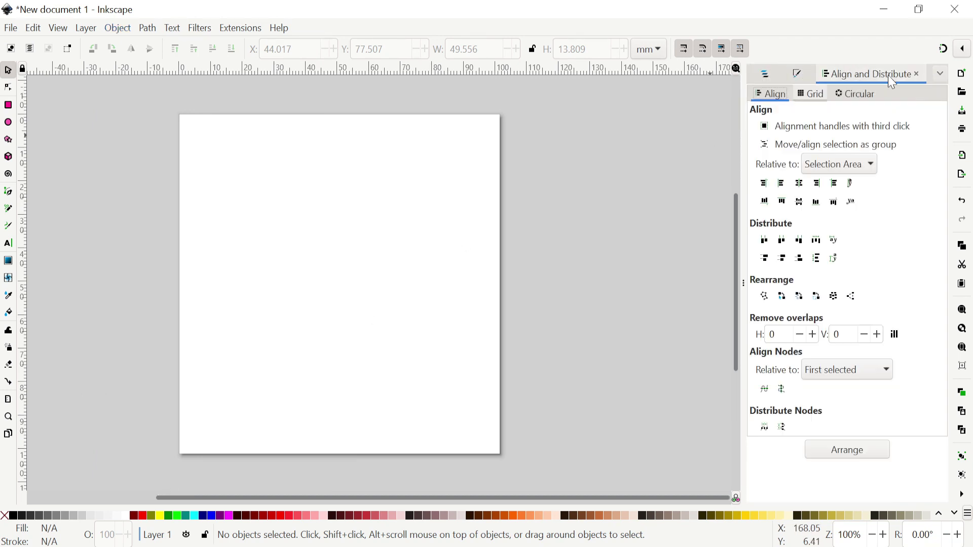
click(770, 78)
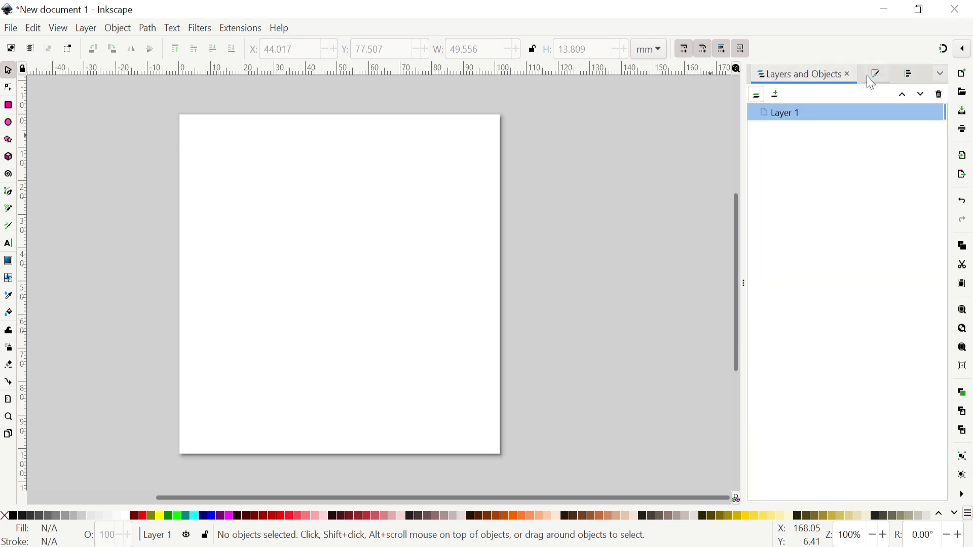
click(871, 78)
click(766, 75)
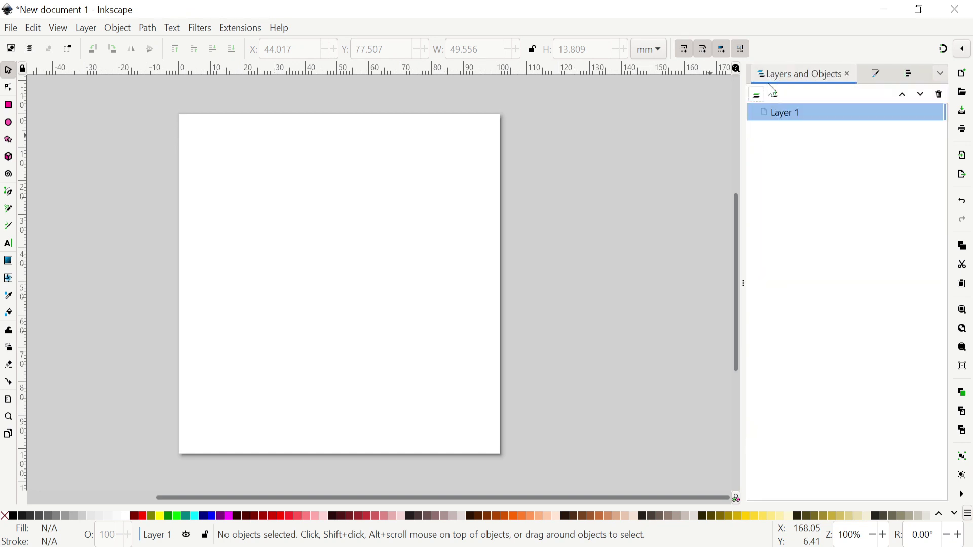
click(630, 211)
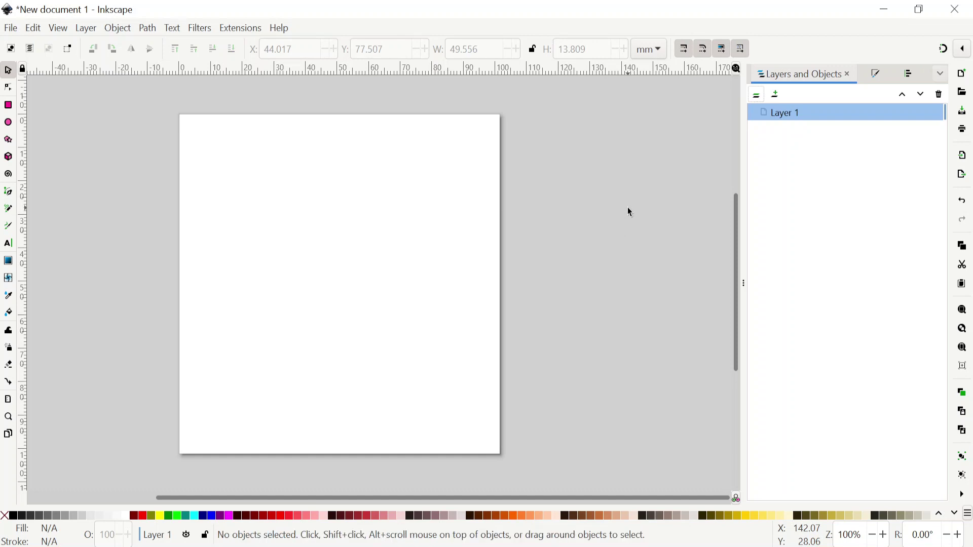